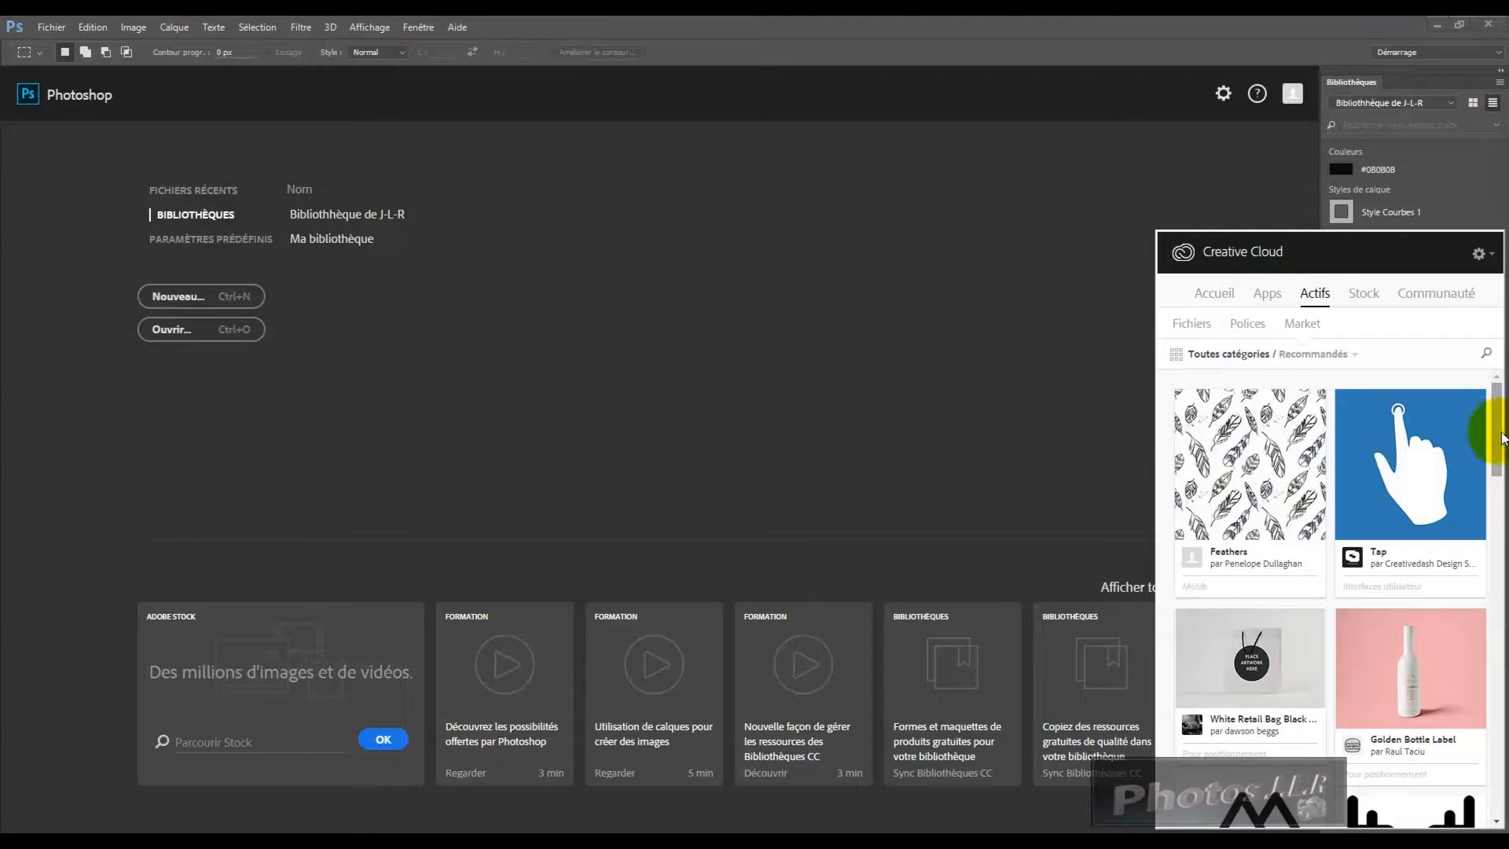
Dismiss the Creative Cloud window and switch the workspace to Les indispensables.
{"action": "left_click_drag", "start_coordinate": [1499, 440], "coordinate": [1469, 422]}
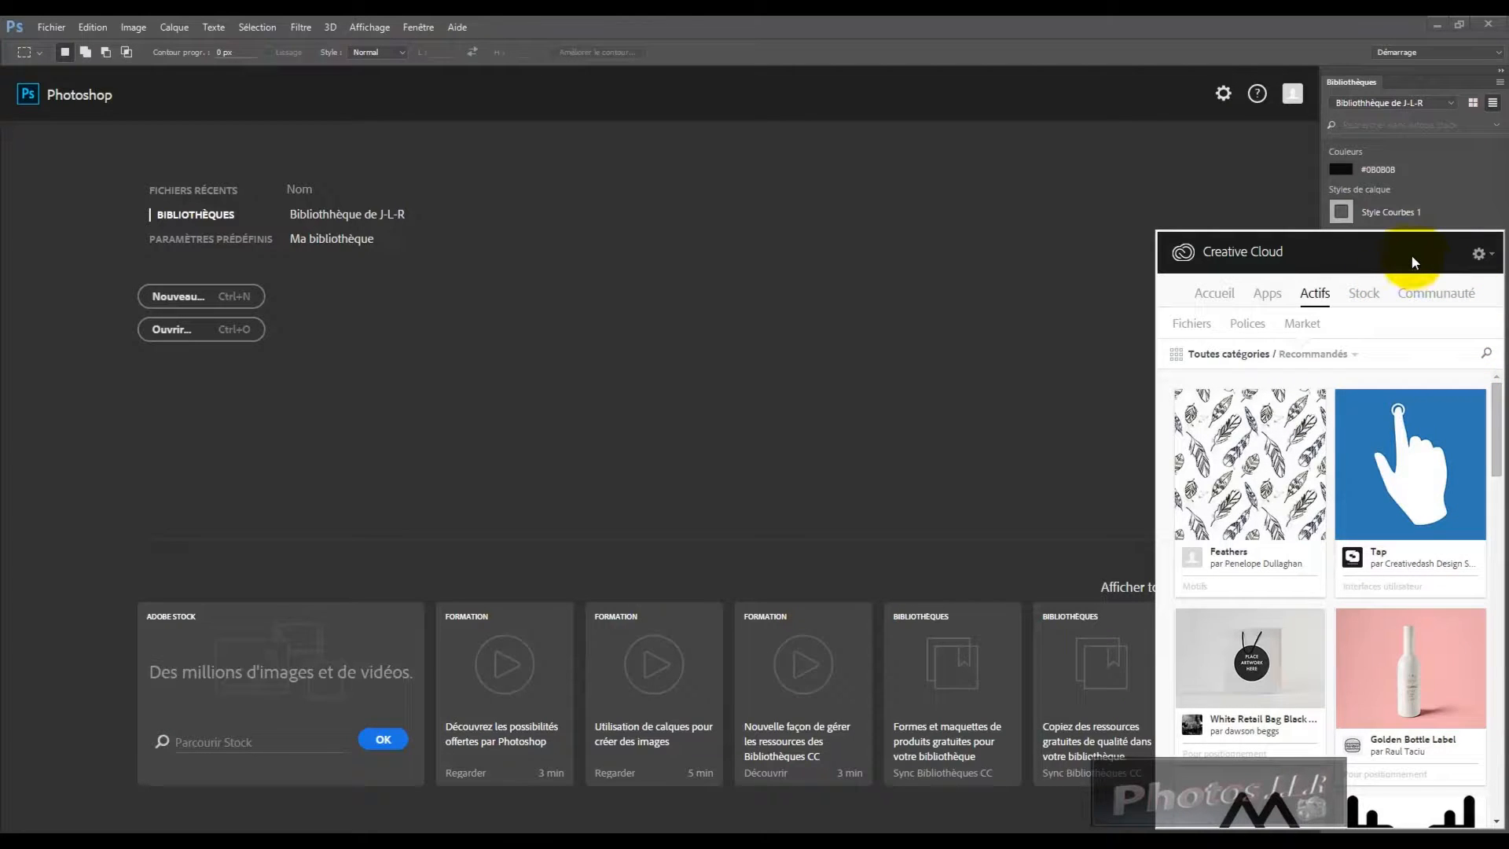
{"action": "left_click", "coordinate": [194, 220]}
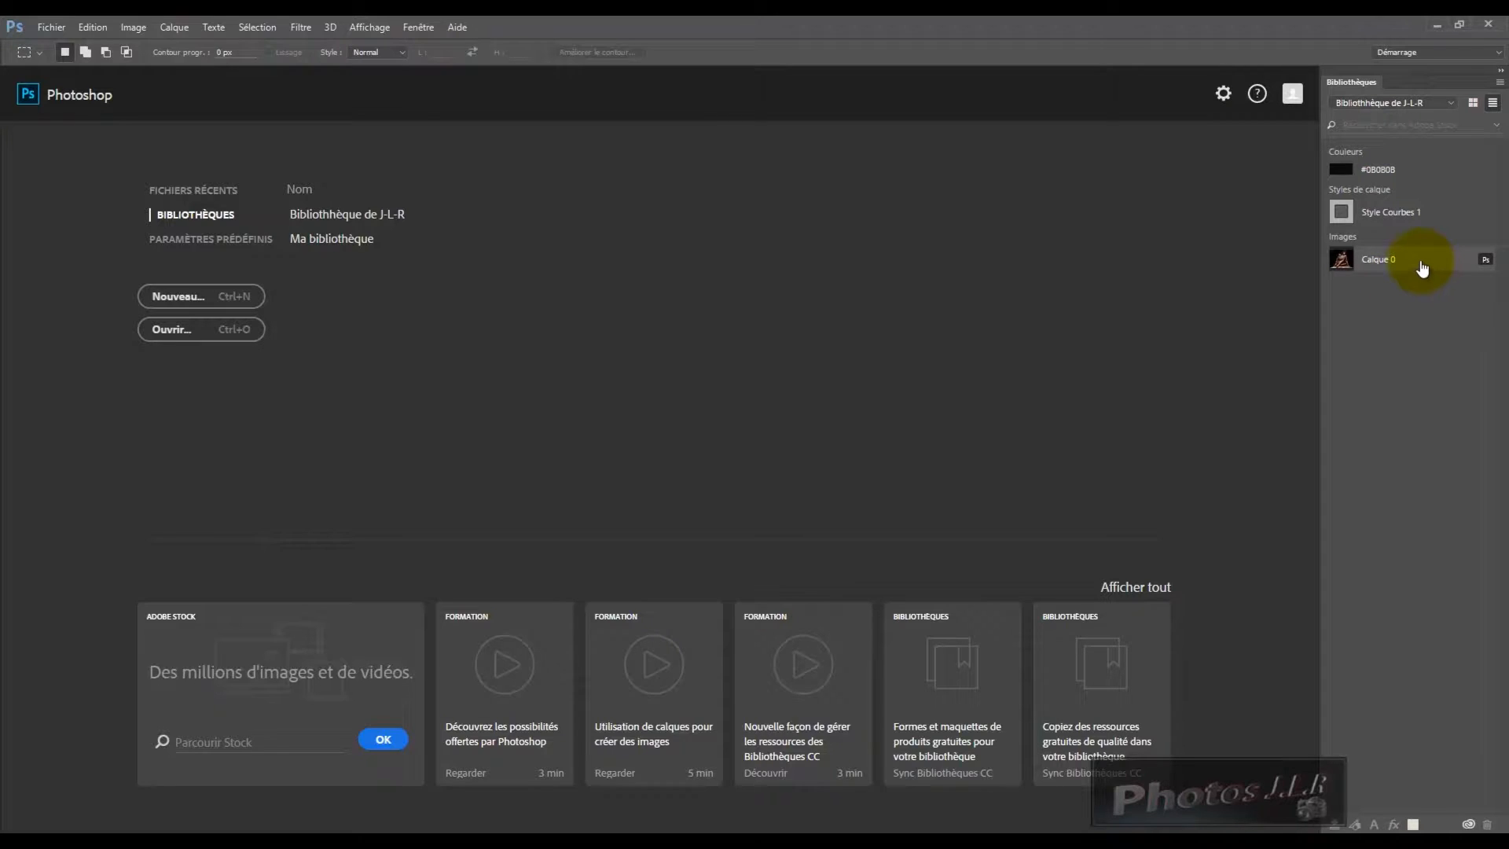
{"action": "mouse_move", "coordinate": [1422, 269]}
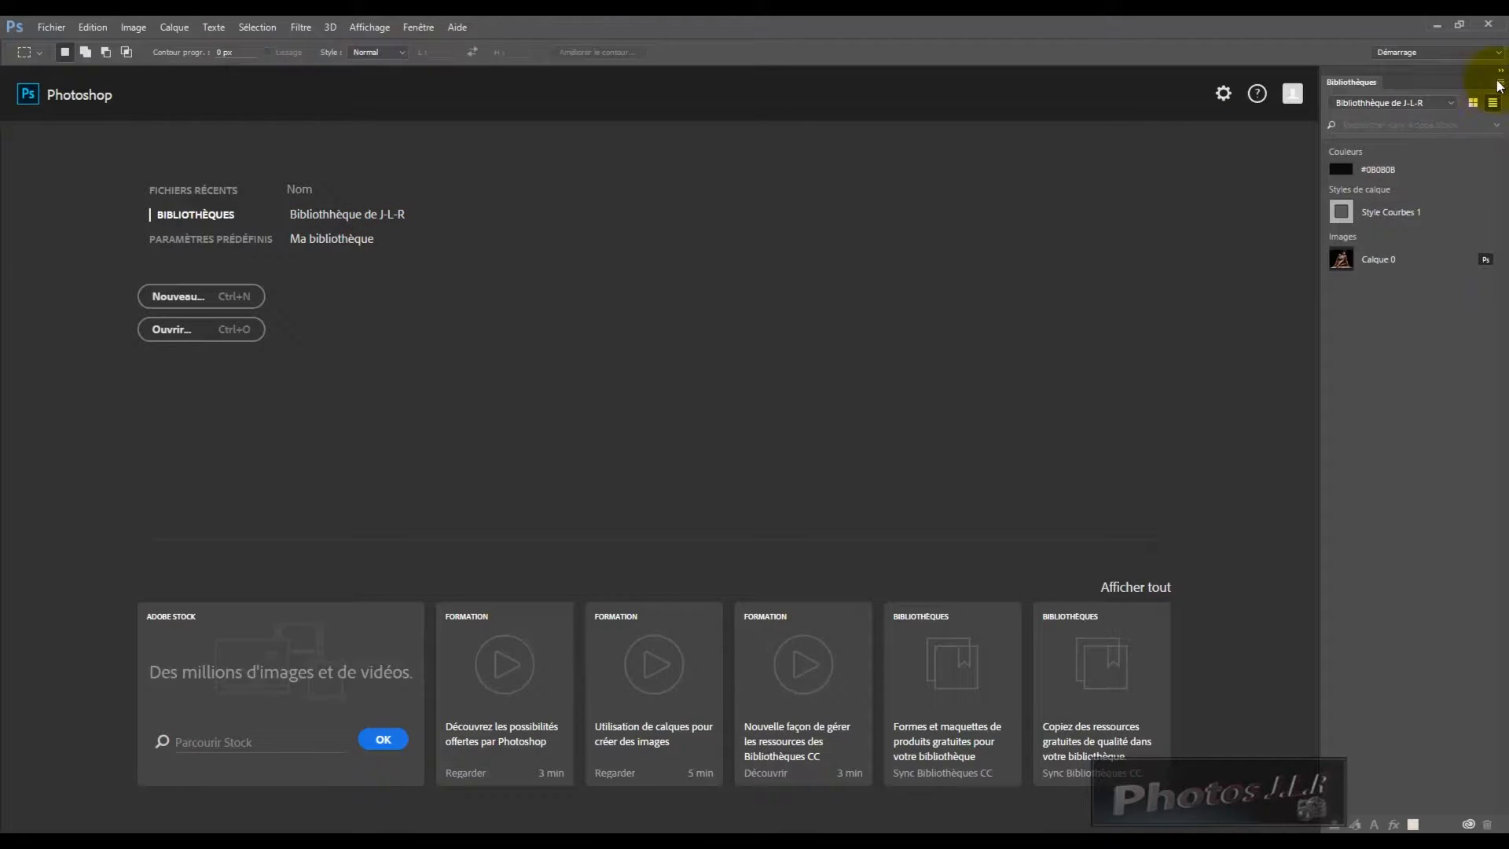
{"action": "left_click", "coordinate": [1493, 52]}
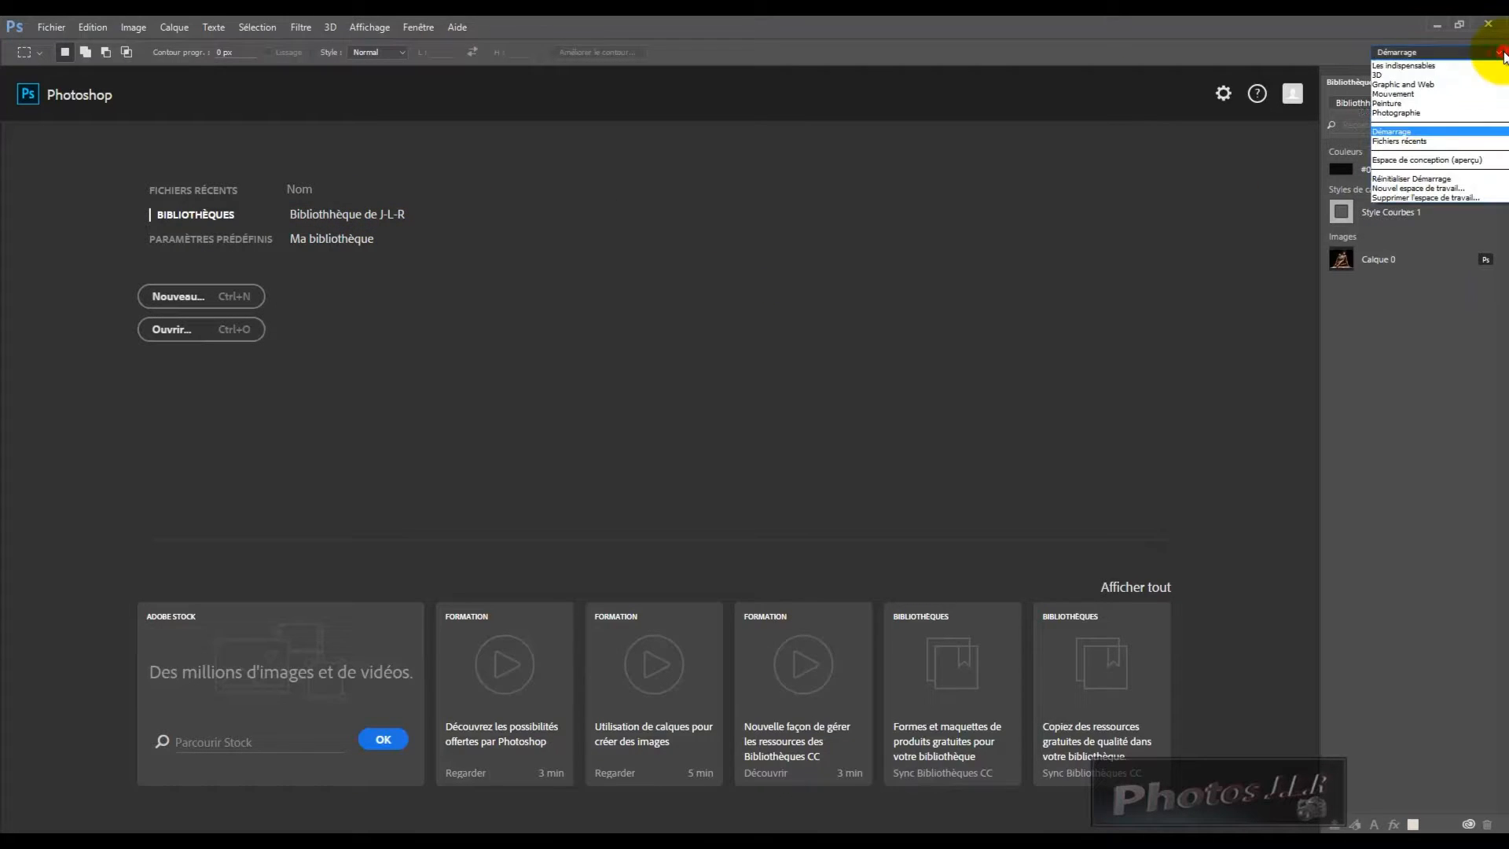
{"action": "left_click", "coordinate": [1406, 65]}
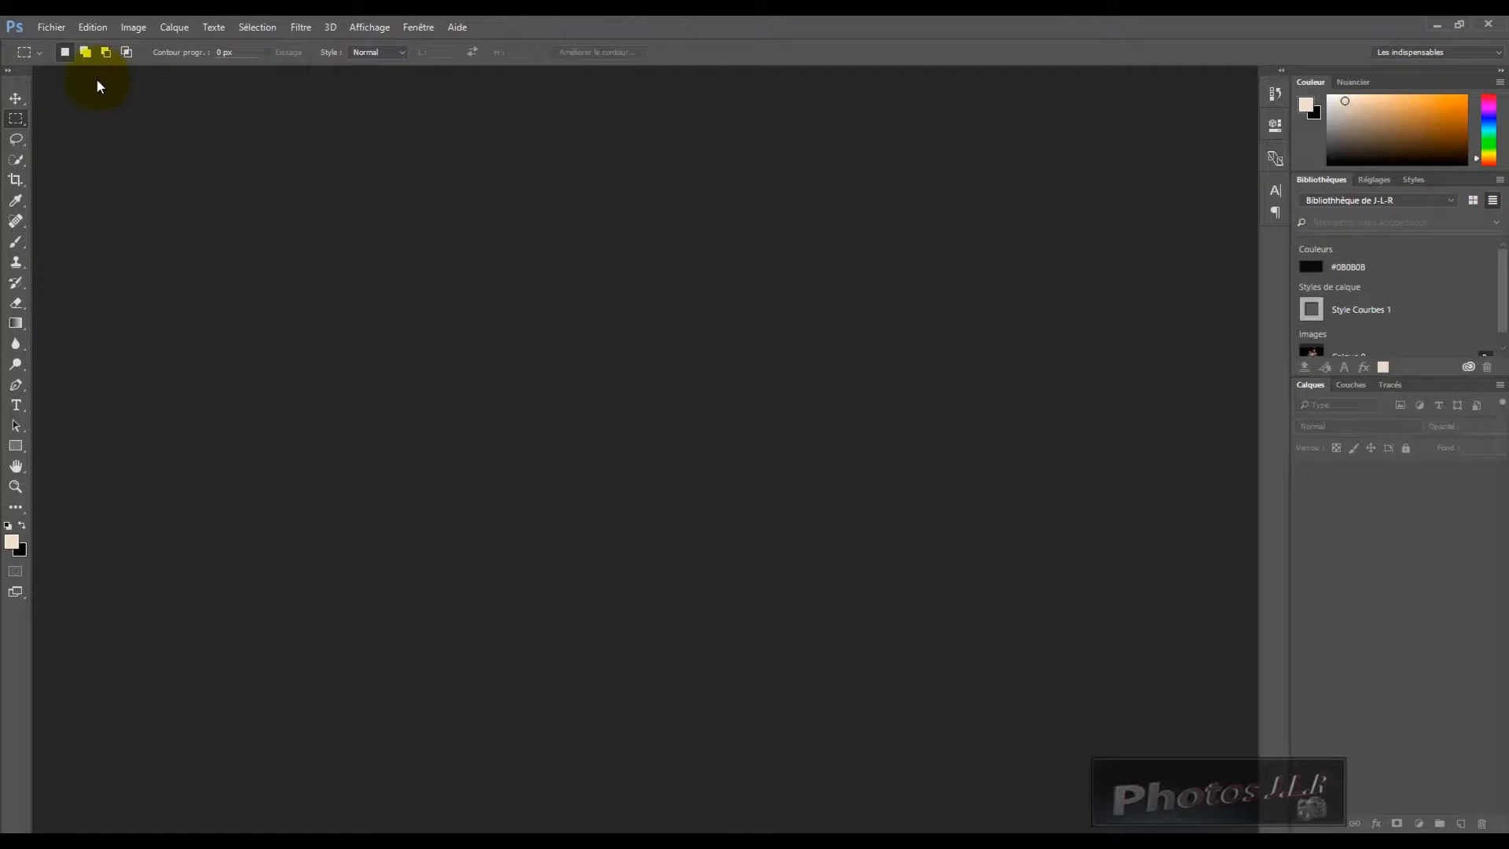
Open Atelier panoramique 15.png from the recently used files.
{"action": "left_click", "coordinate": [55, 26]}
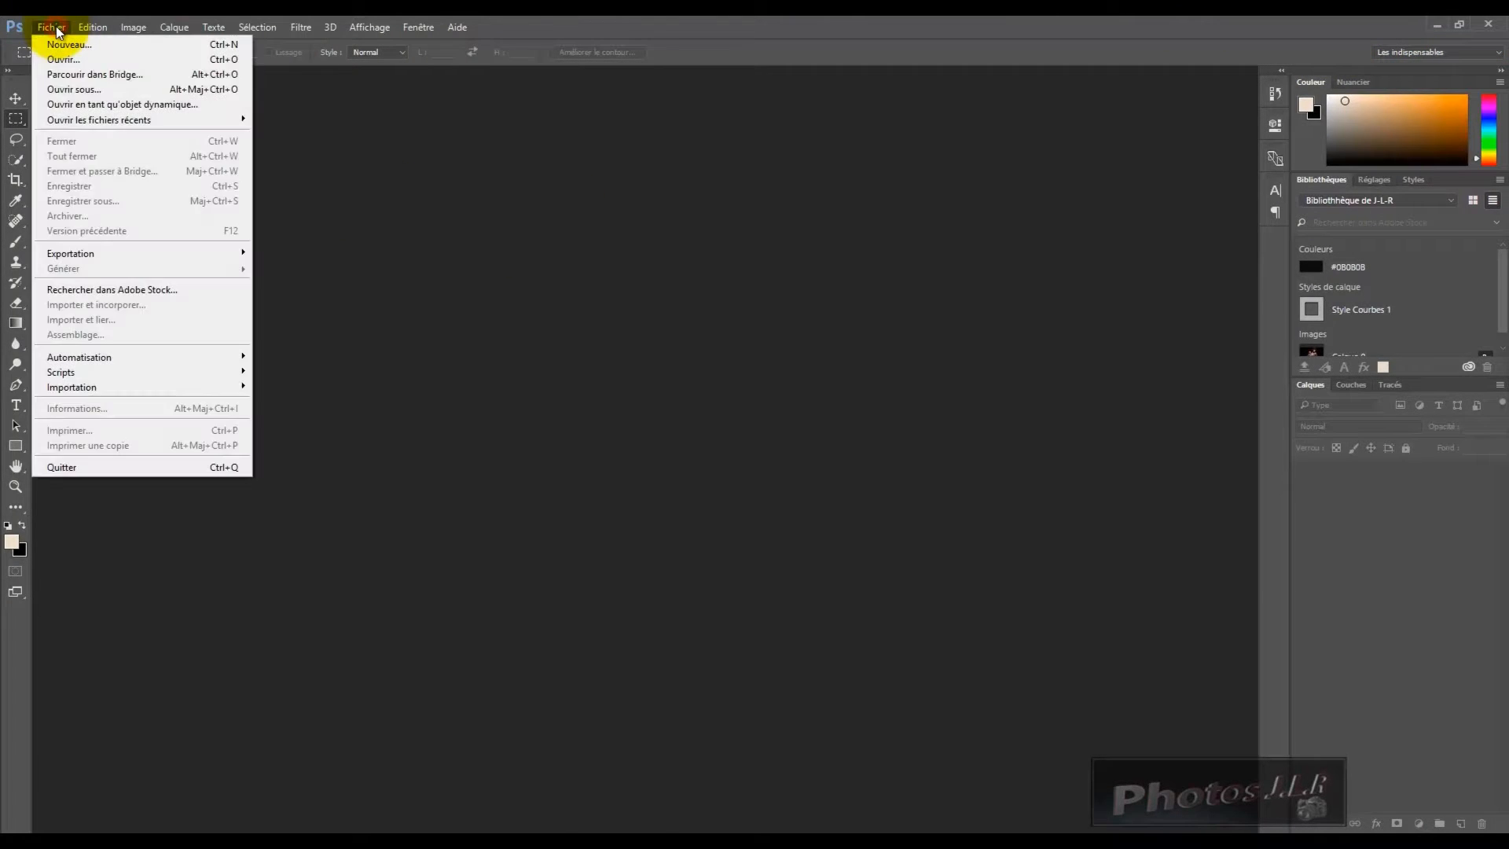
{"action": "mouse_move", "coordinate": [134, 118]}
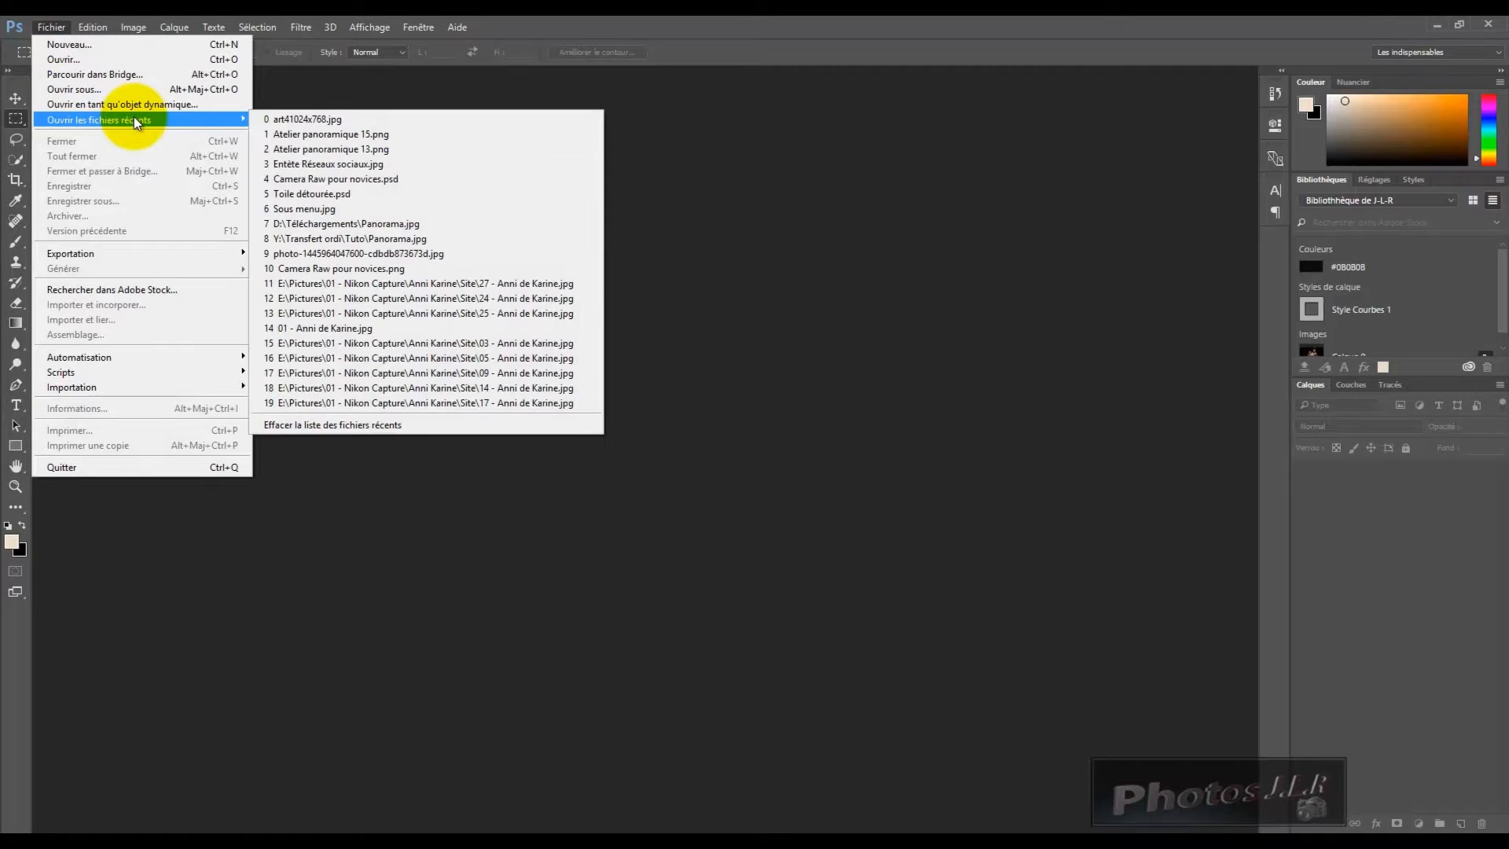
{"action": "left_click", "coordinate": [327, 134]}
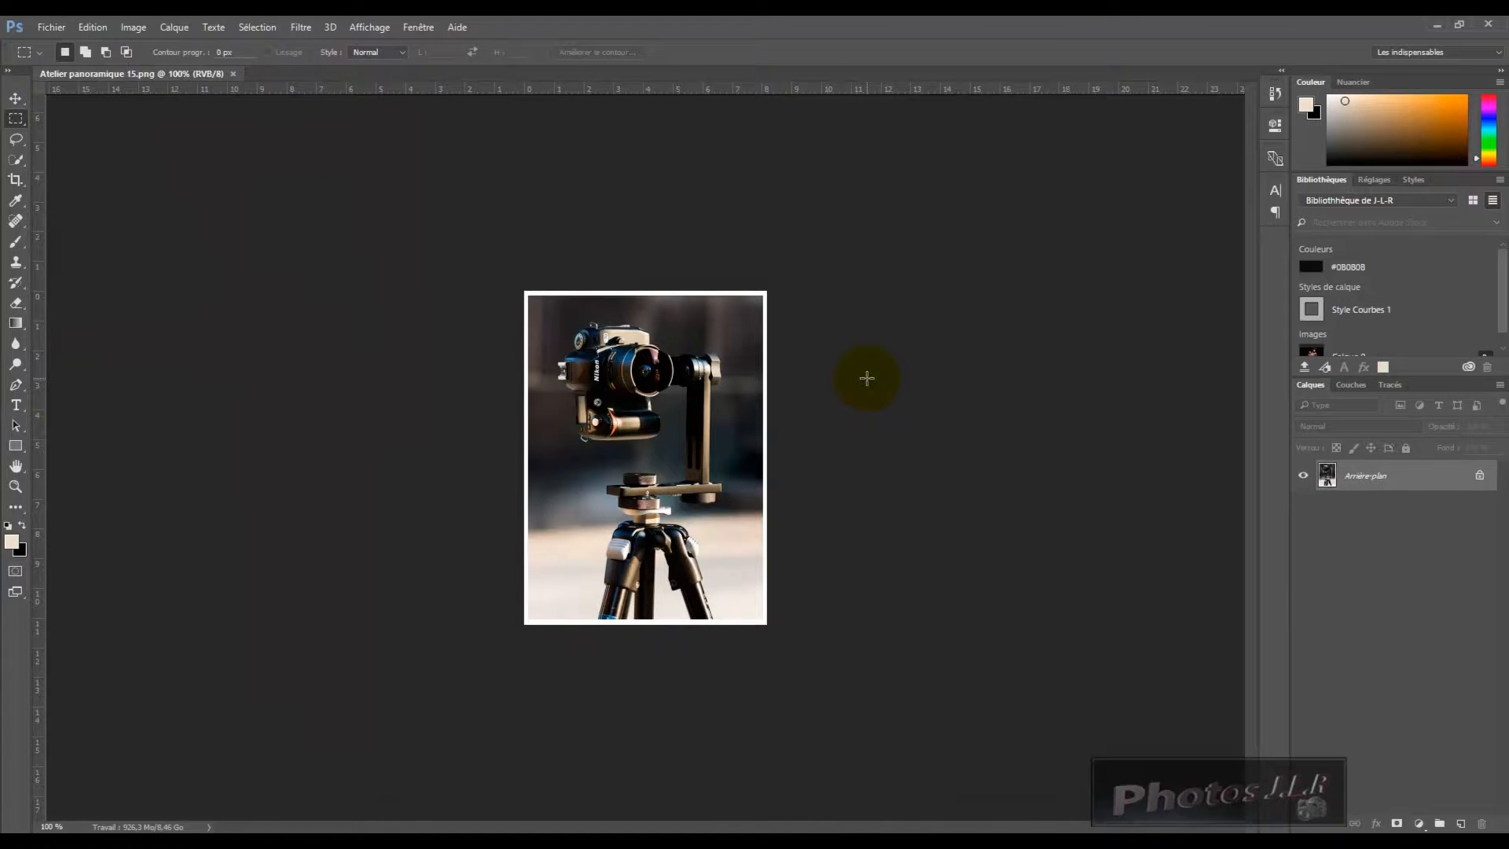
{"action": "scroll", "coordinate": [867, 379], "scroll_direction": "up", "scroll_amount": 2}
{"action": "scroll", "coordinate": [867, 381], "scroll_direction": "up", "scroll_amount": 1}
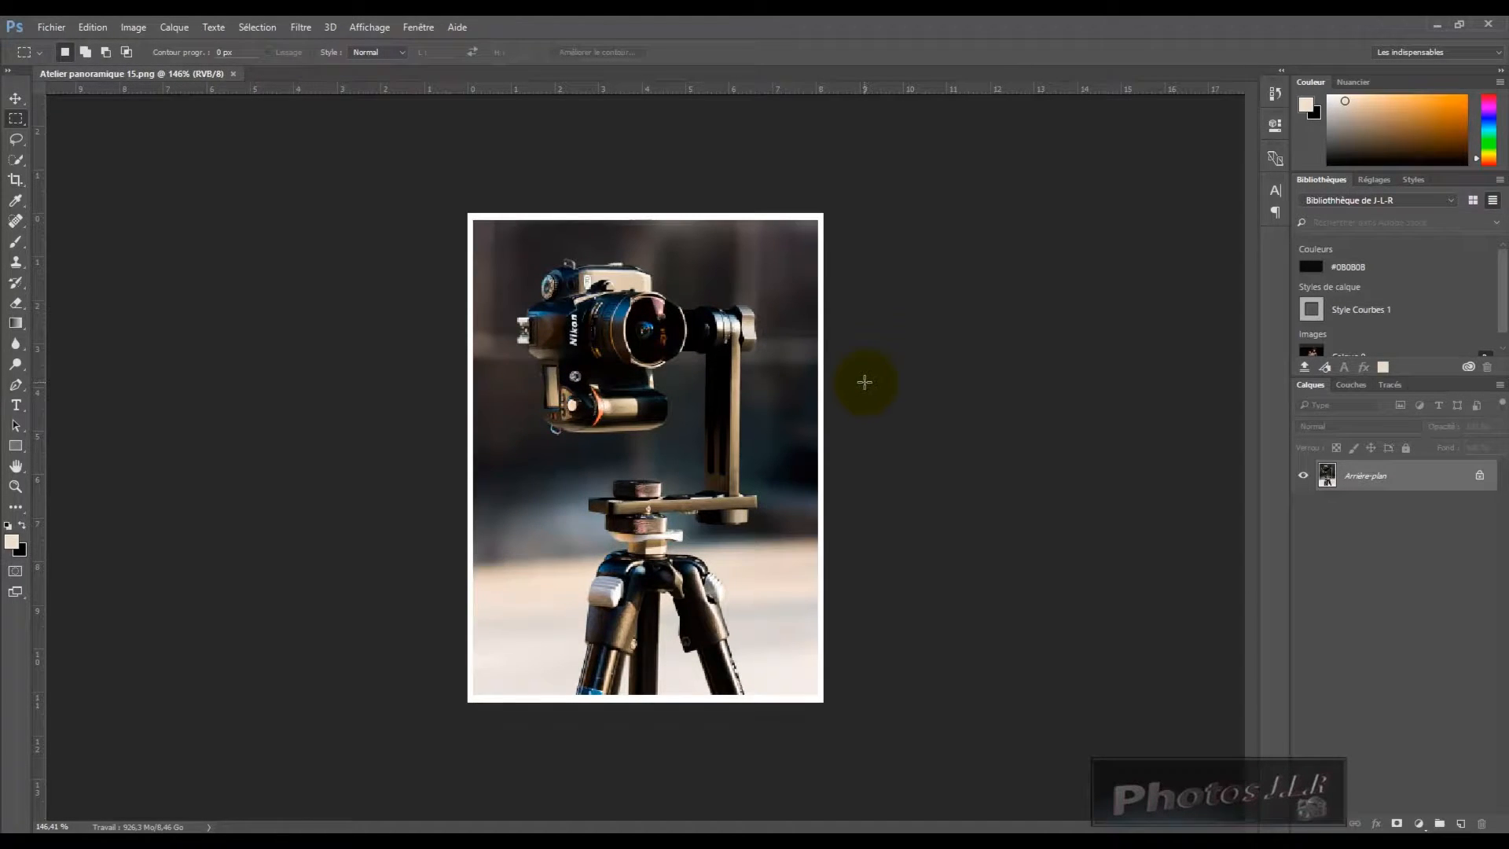
{"action": "scroll", "coordinate": [867, 383], "scroll_direction": "up", "scroll_amount": 1}
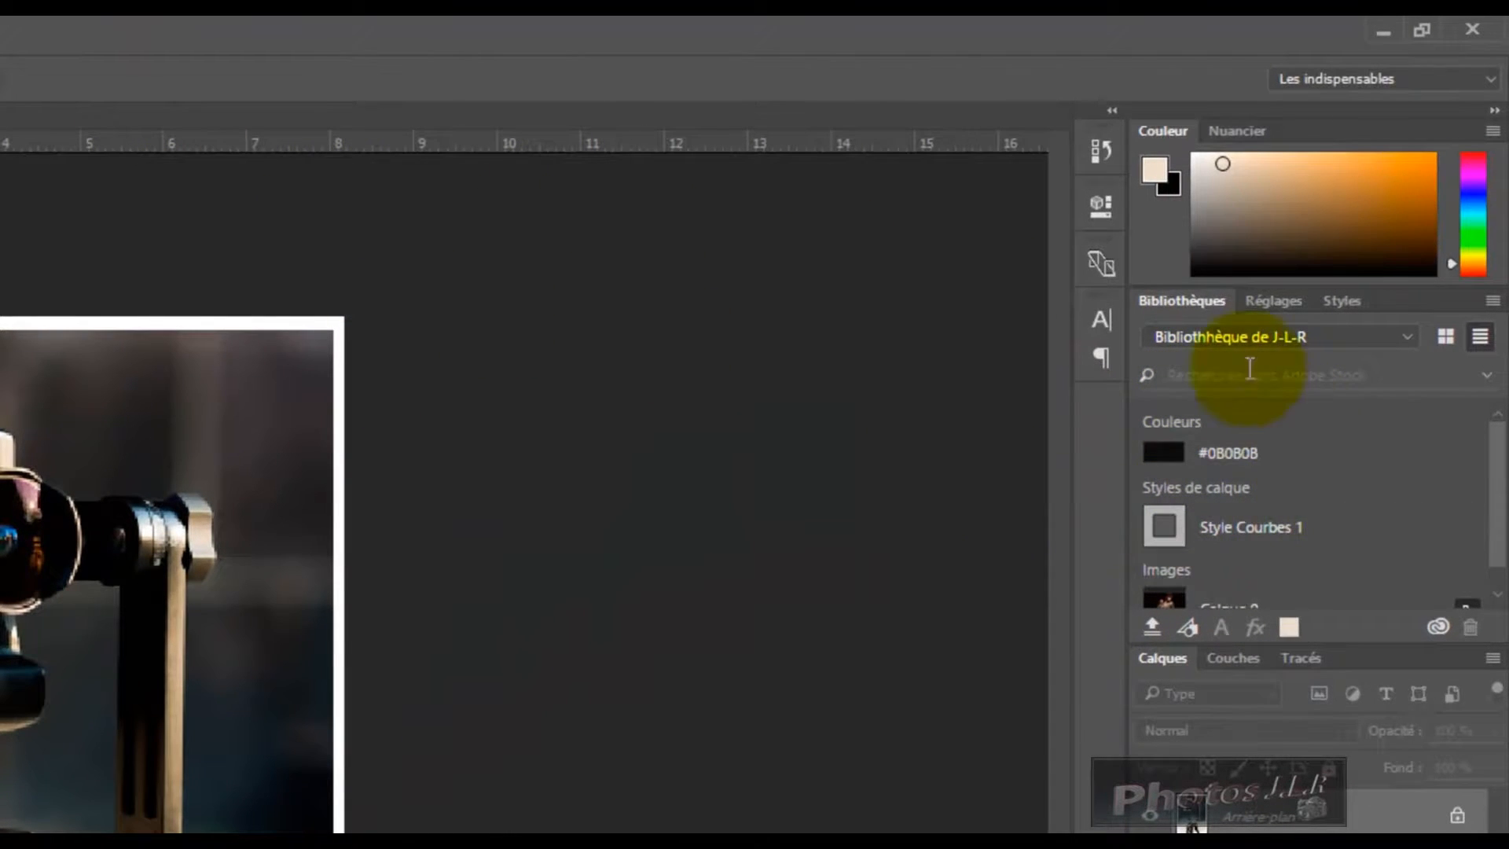
Look through the Réglages and Styles panels grouped with the libraries.
{"action": "left_click", "coordinate": [1269, 301]}
{"action": "left_click", "coordinate": [1355, 300]}
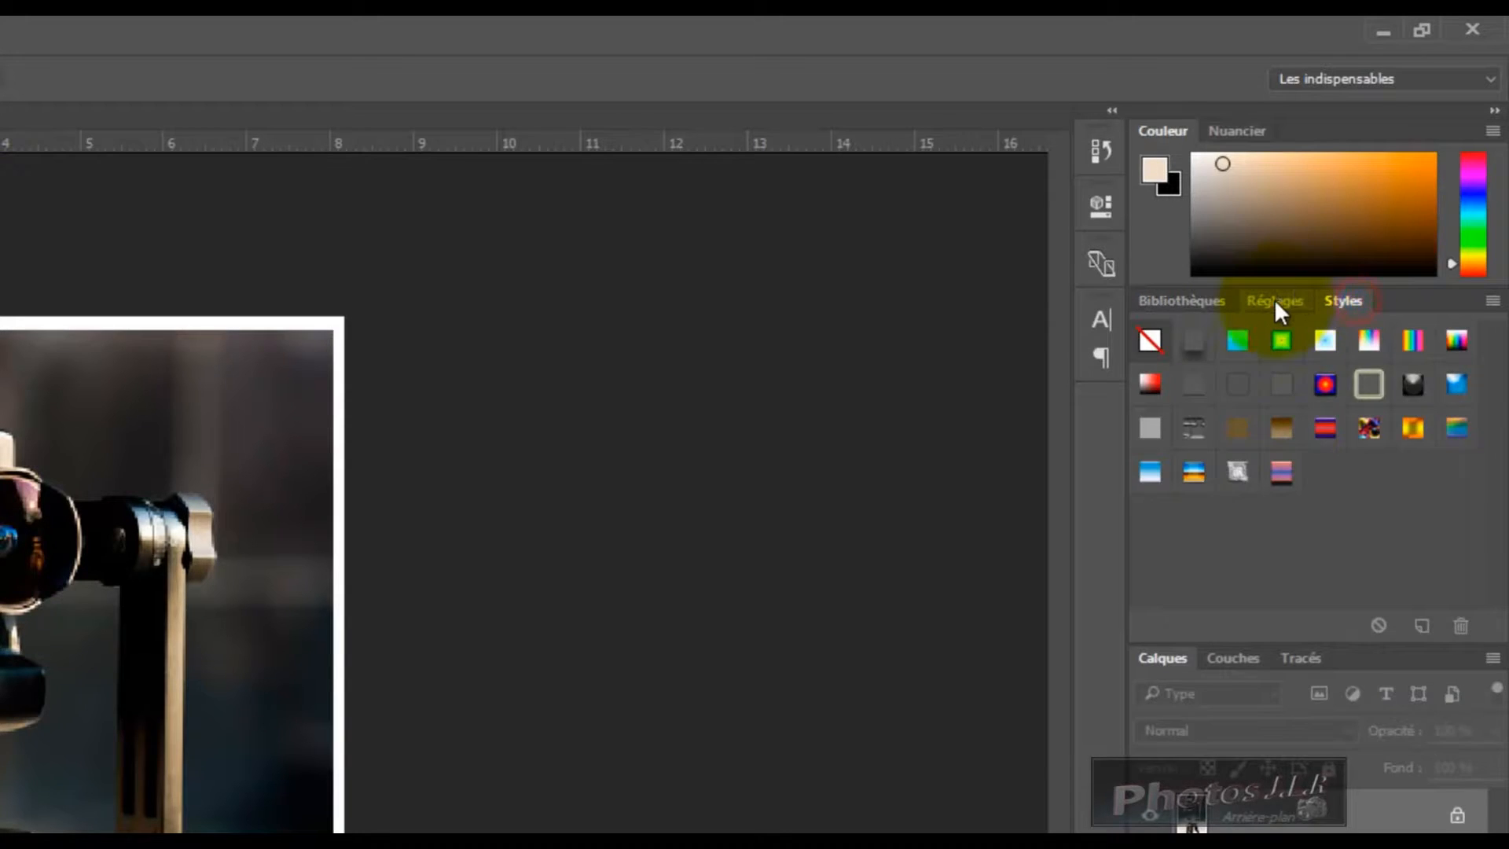
{"action": "left_click", "coordinate": [1274, 300]}
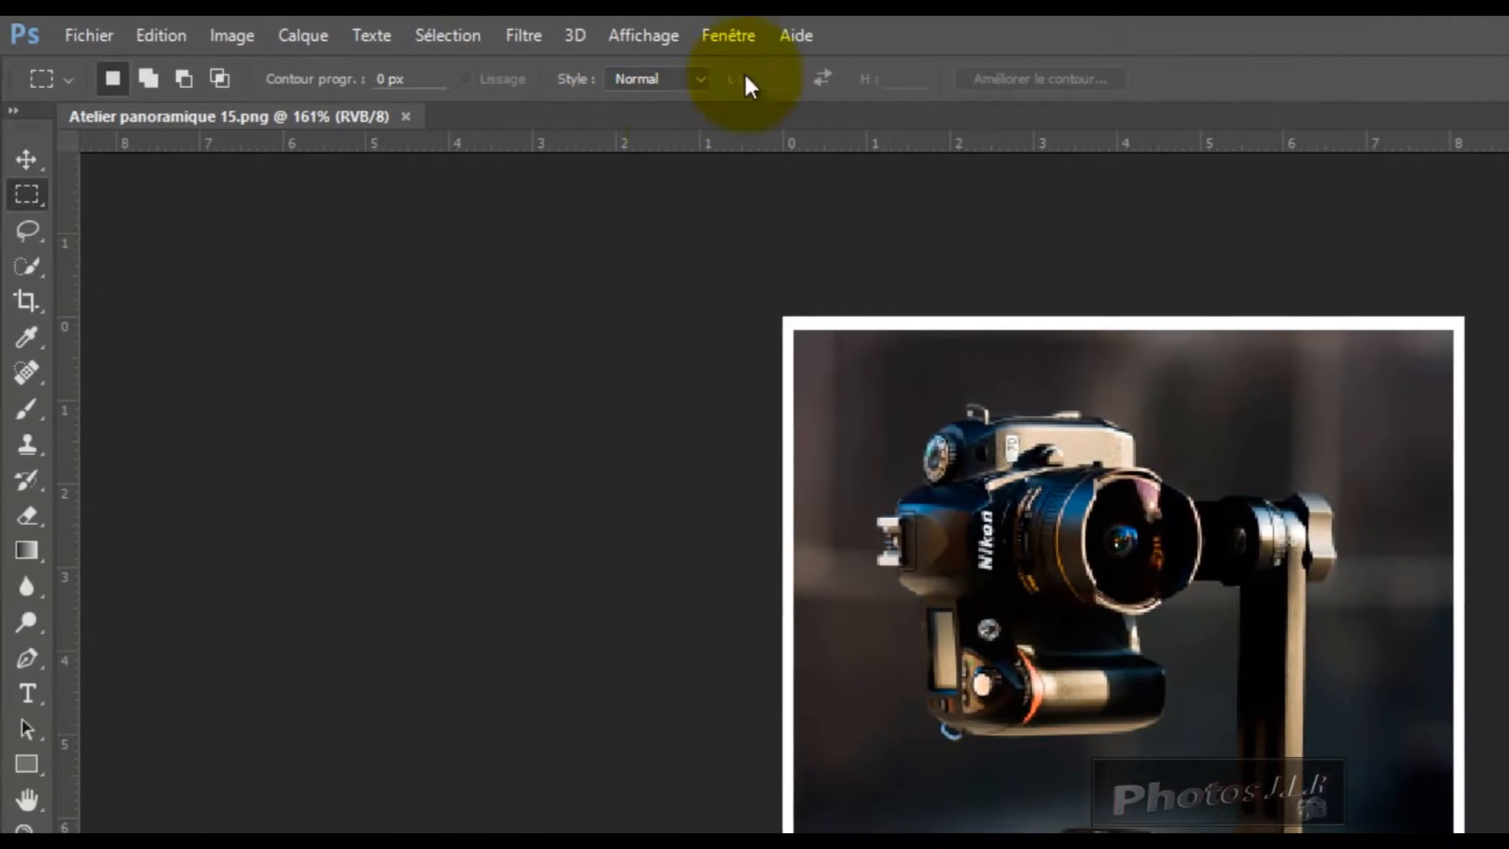
Display the Bibliothèques panel in the workspace and check that it is enabled.
{"action": "left_click", "coordinate": [732, 35]}
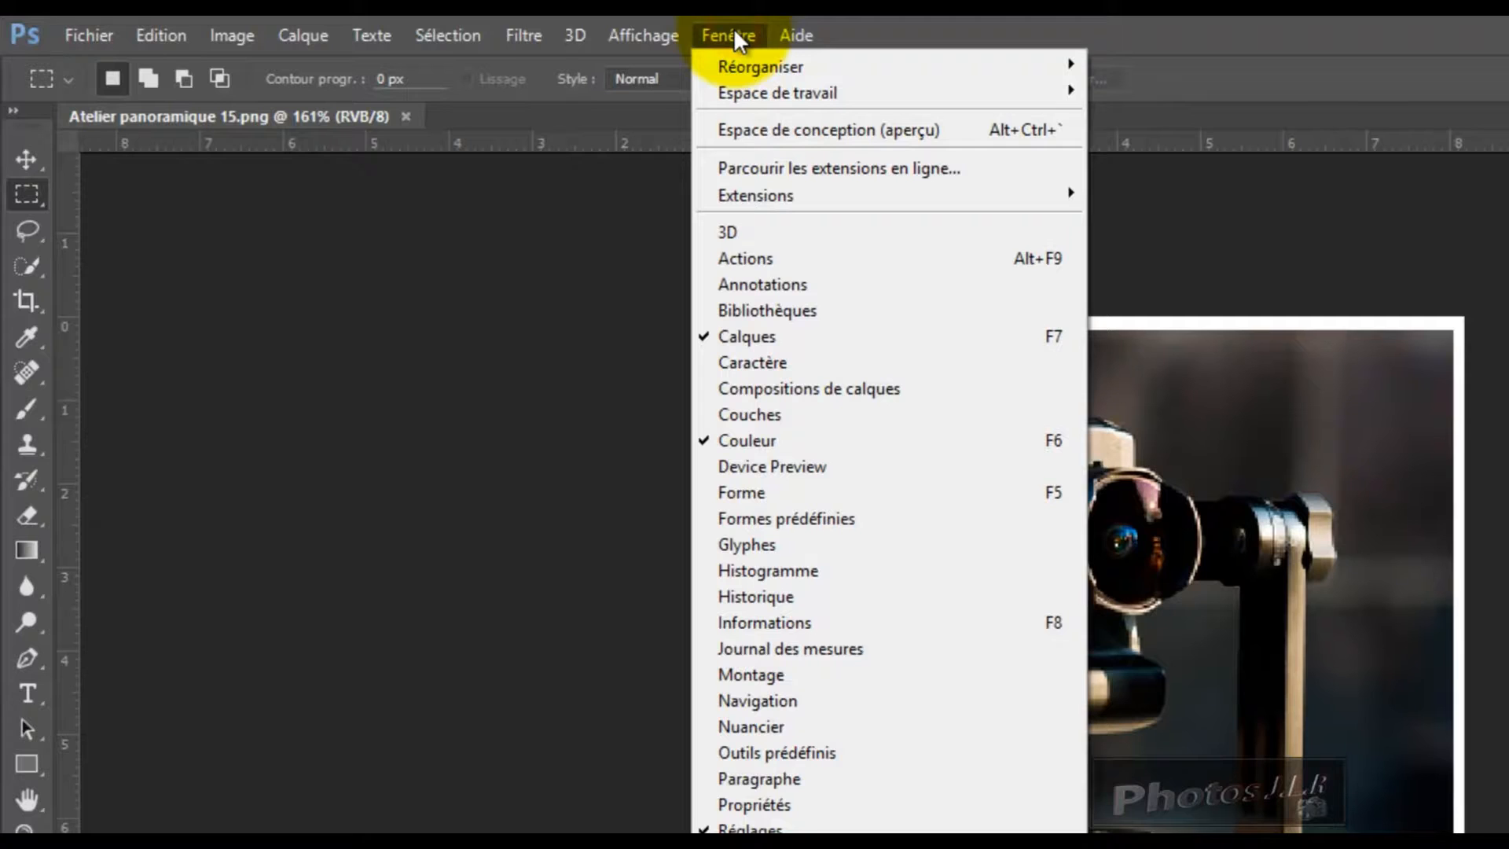
{"action": "left_click", "coordinate": [766, 309]}
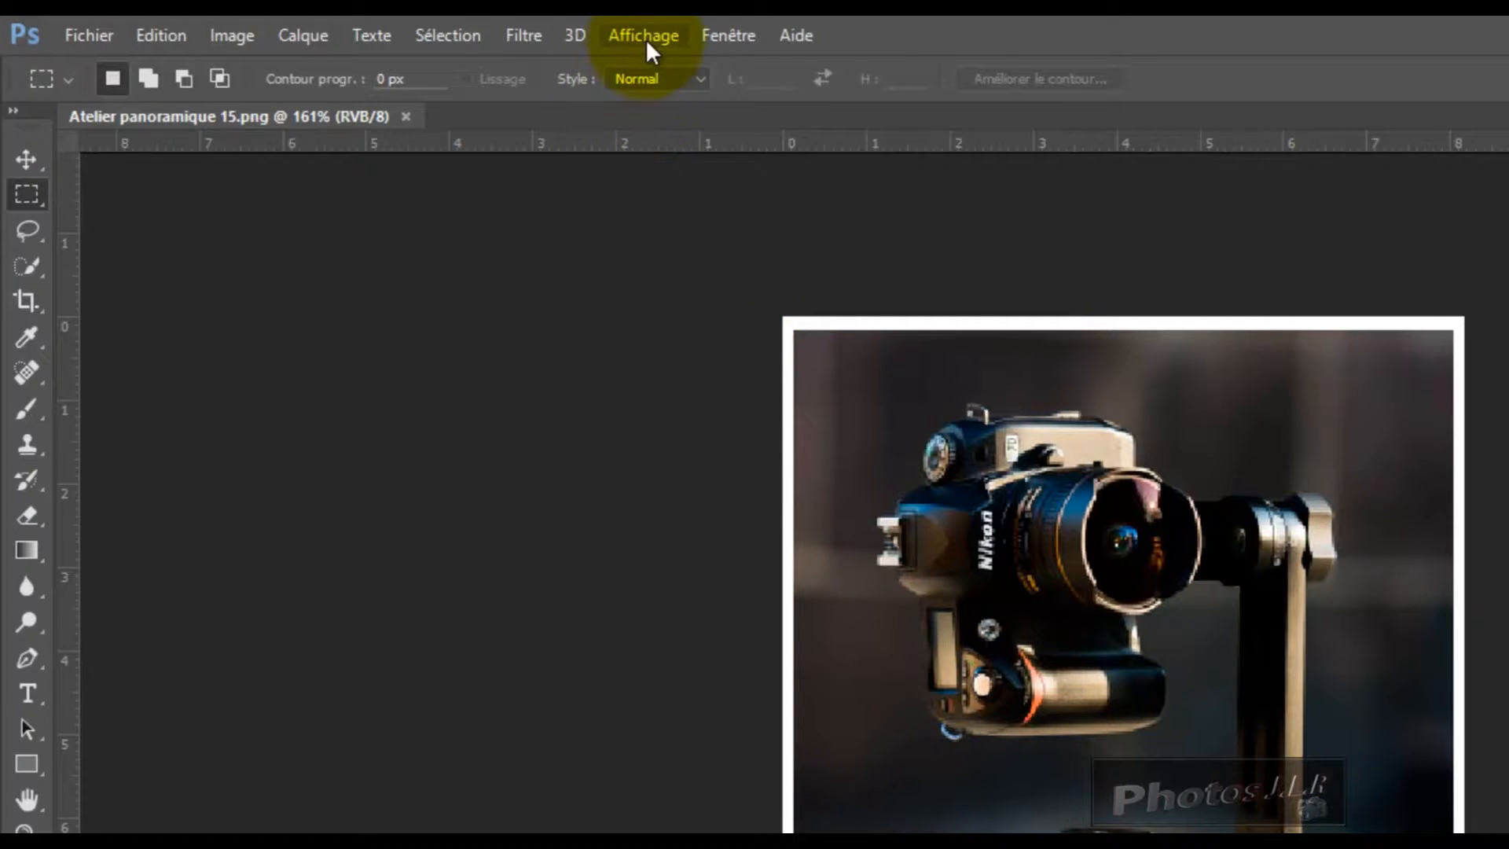
{"action": "left_click", "coordinate": [737, 38]}
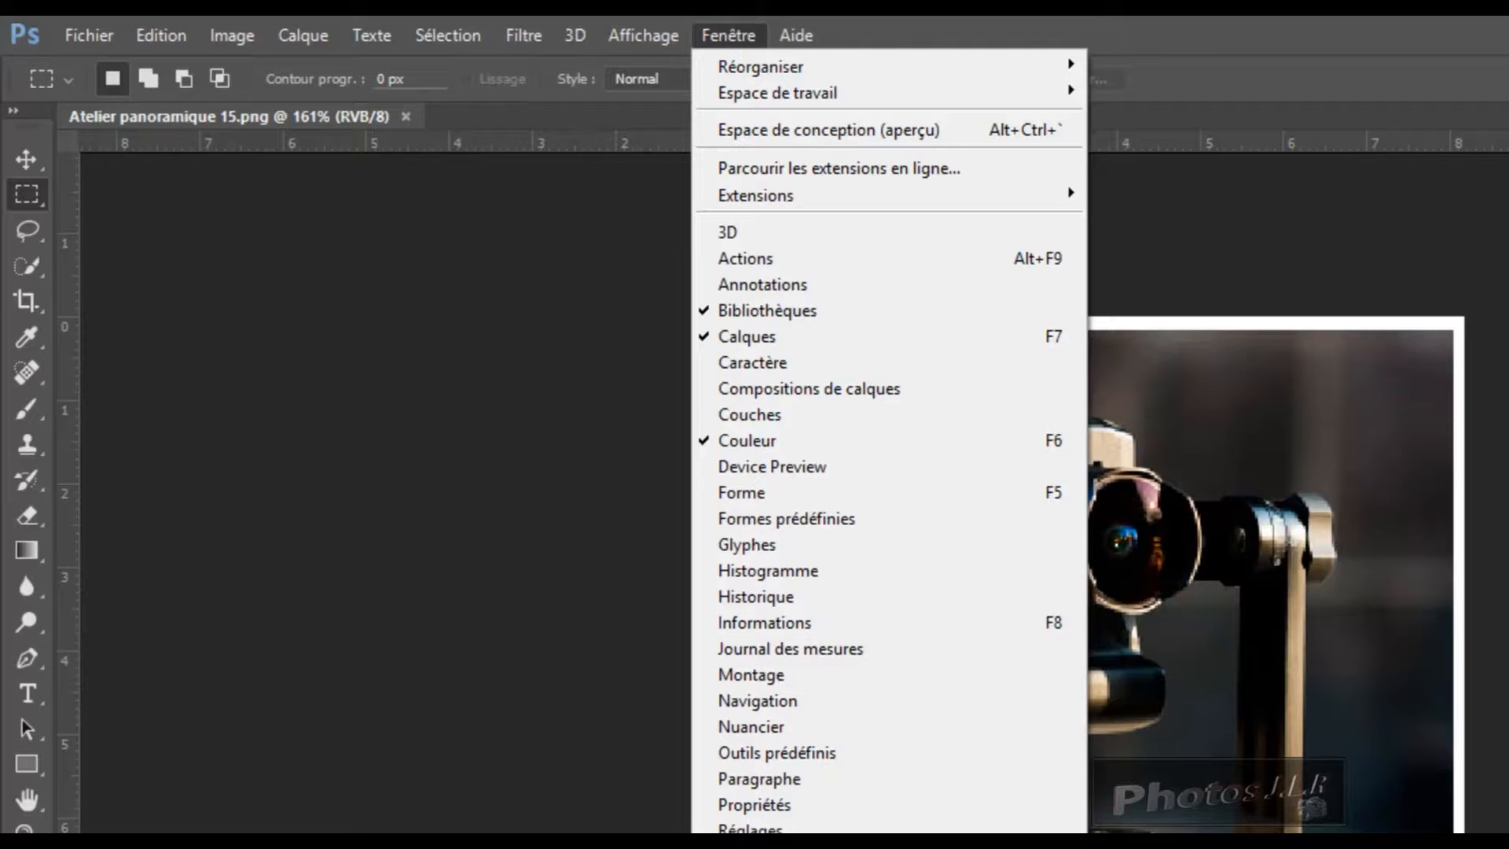
{"action": "key", "text": "Escape"}
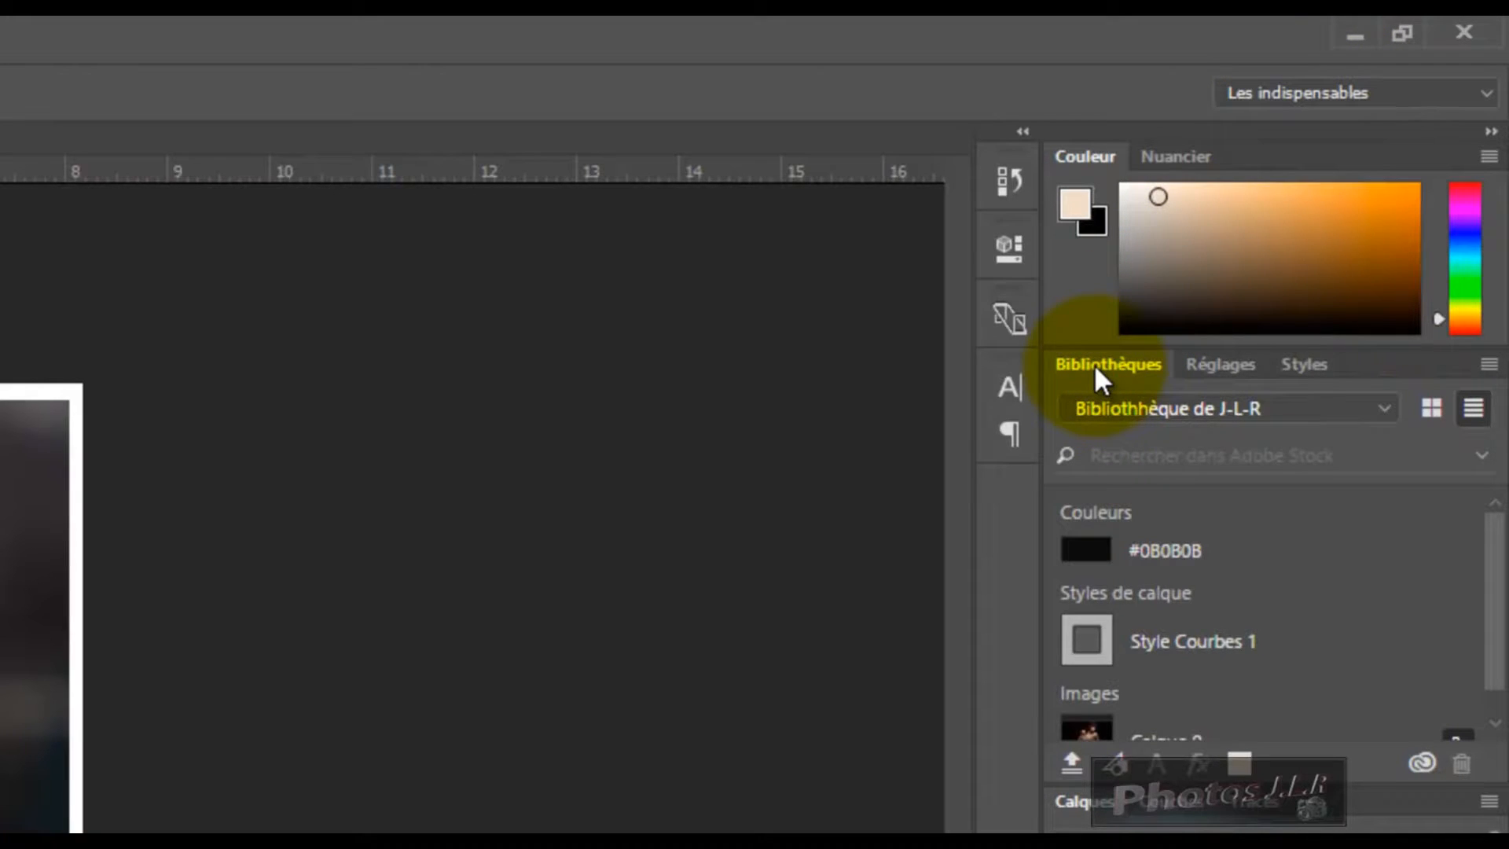
Make Ma bibliothèque the active library, and unlock the background layer to add it there as an image.
{"action": "left_click", "coordinate": [1383, 410]}
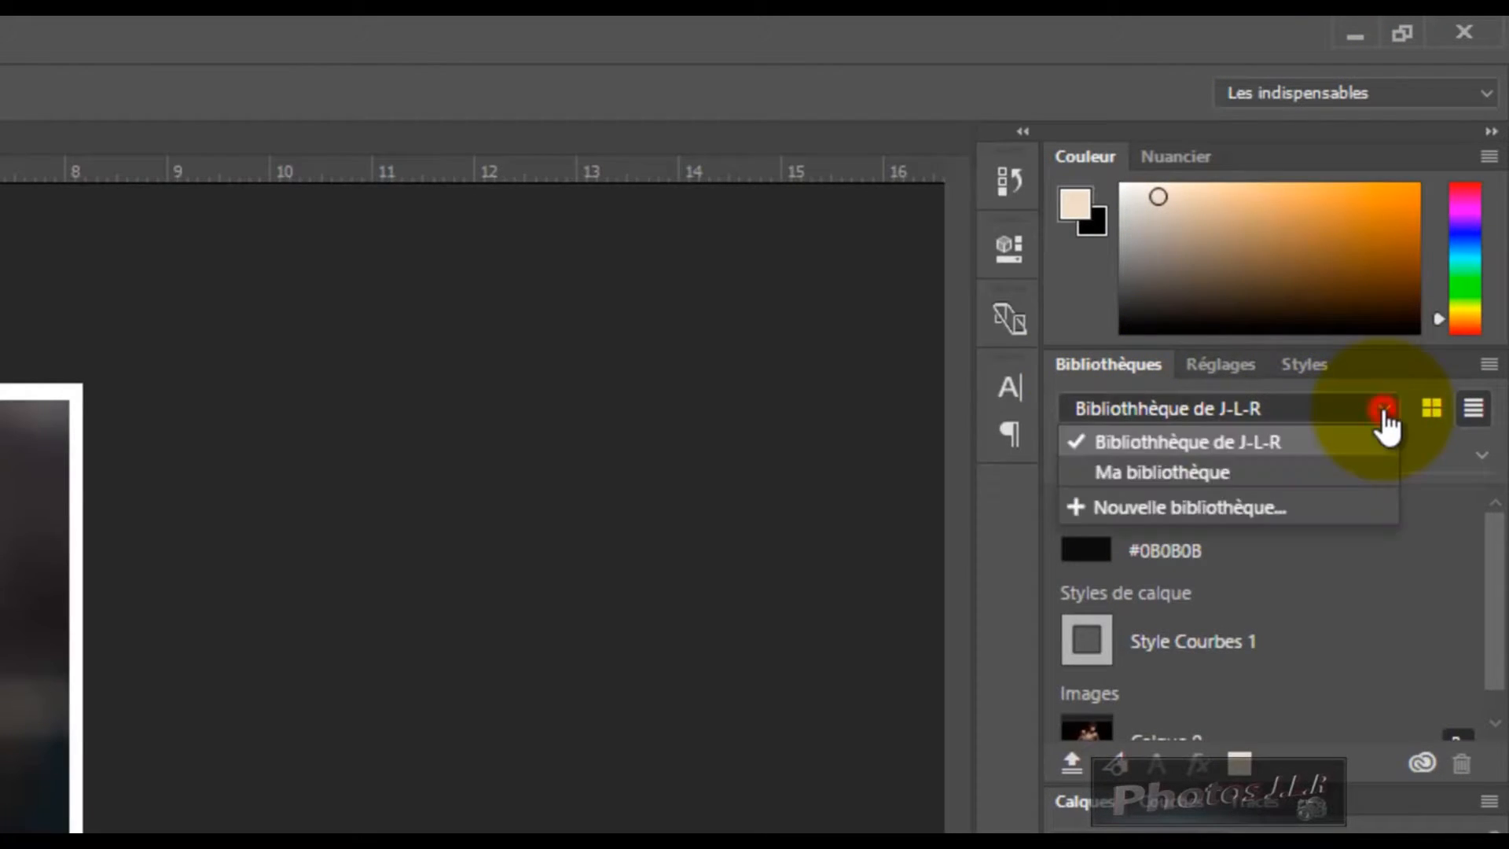
{"action": "left_click", "coordinate": [1153, 476]}
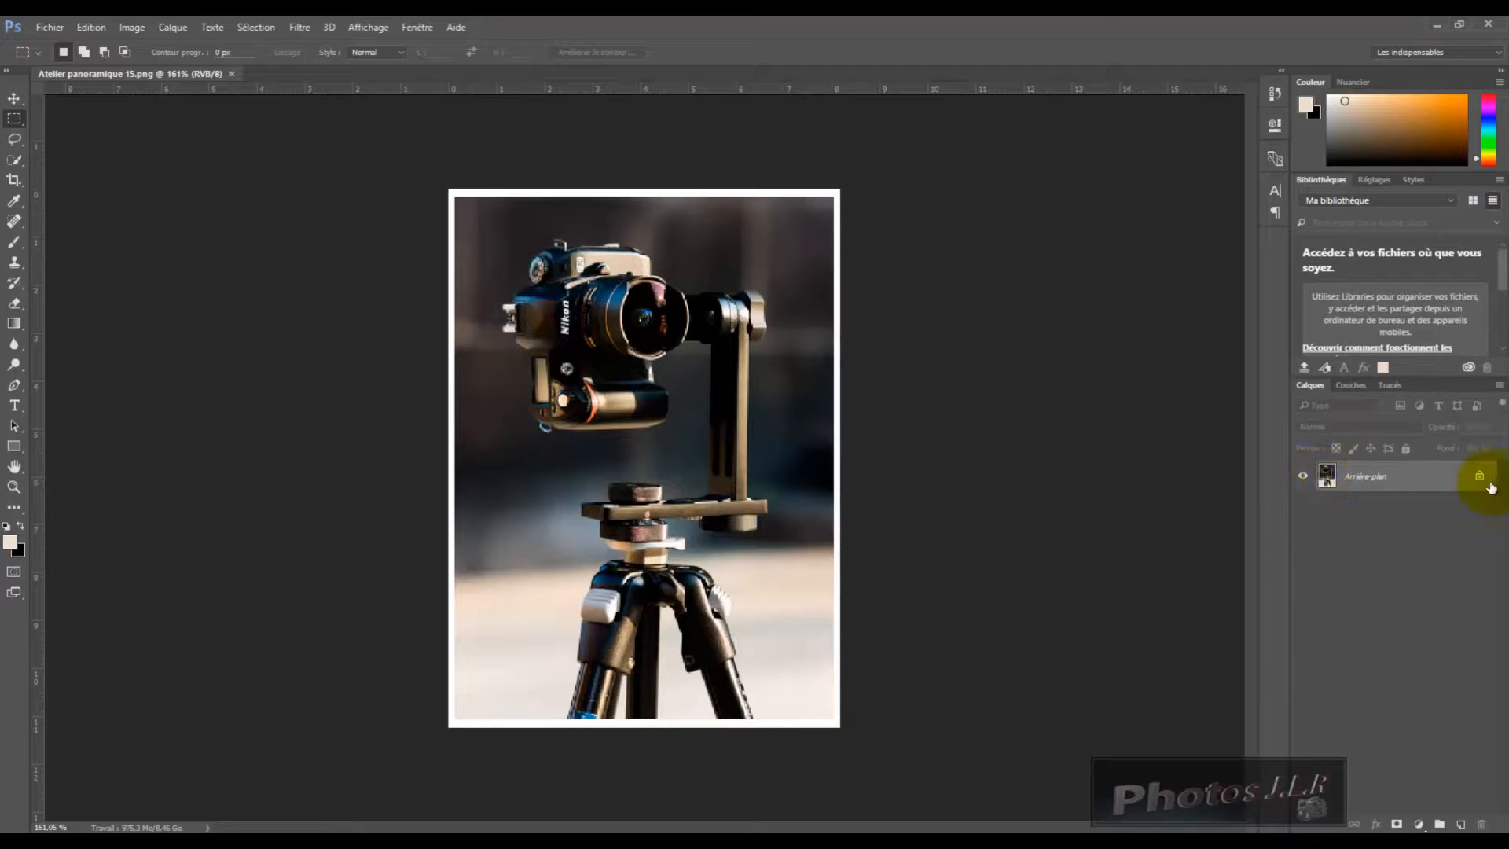
{"action": "left_click_drag", "start_coordinate": [1491, 487], "coordinate": [1485, 825]}
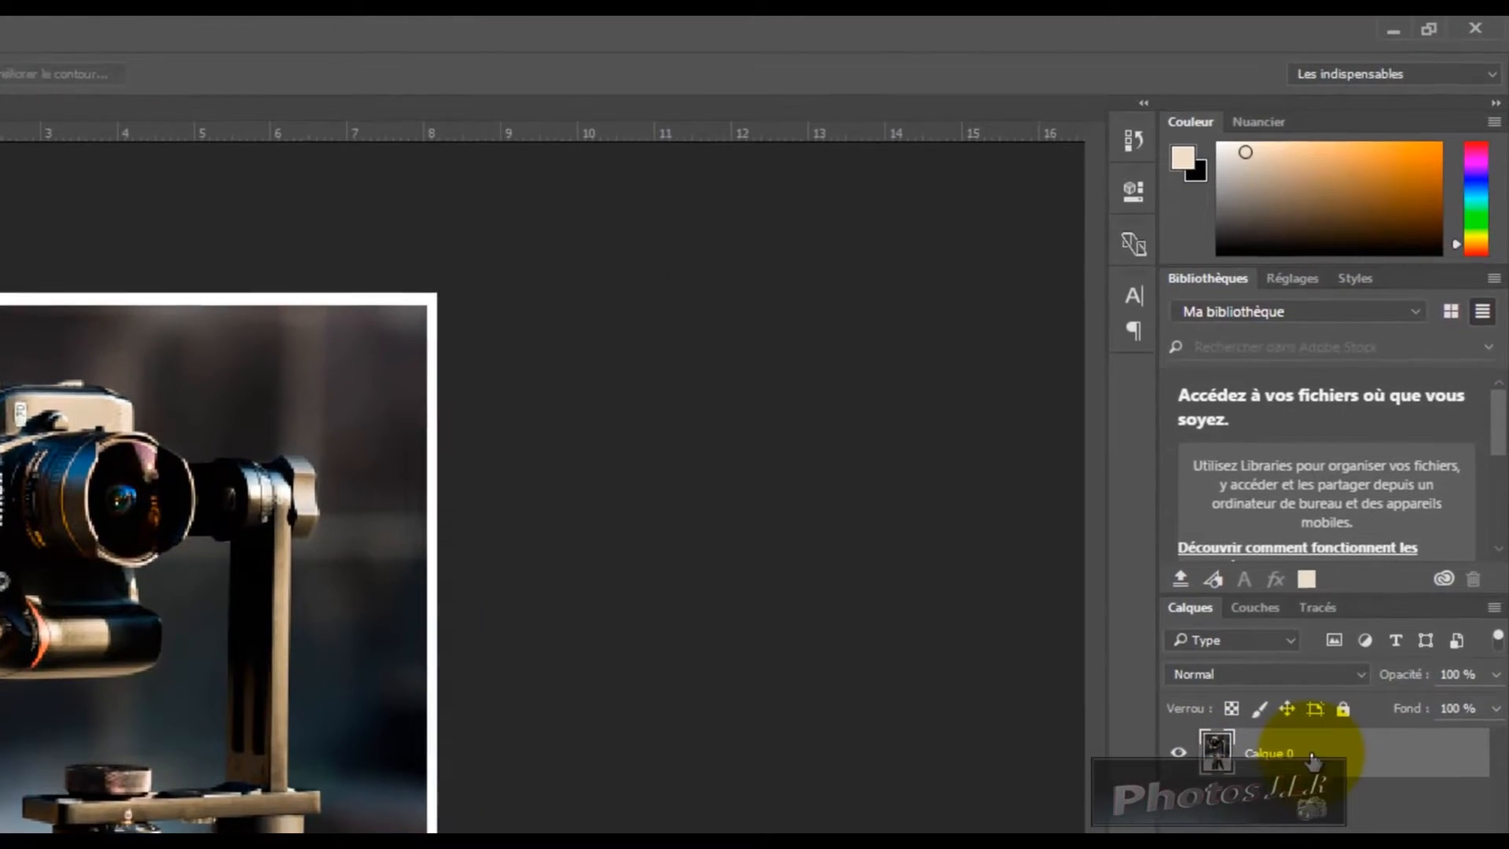
{"action": "left_click_drag", "start_coordinate": [1311, 756], "coordinate": [1328, 476]}
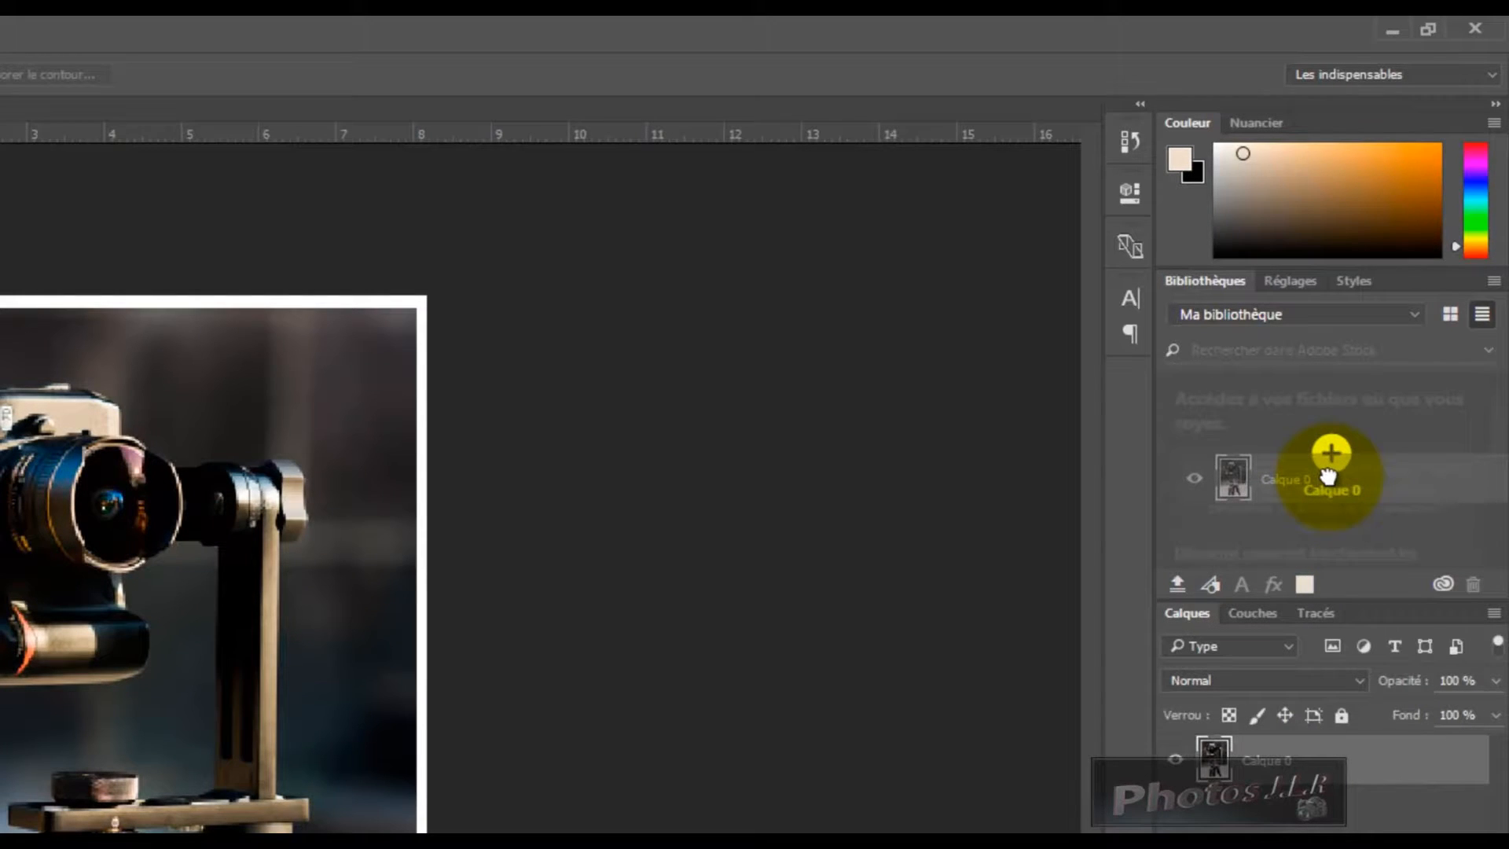
{"action": "left_click_drag", "start_coordinate": [1328, 474], "coordinate": [1331, 478]}
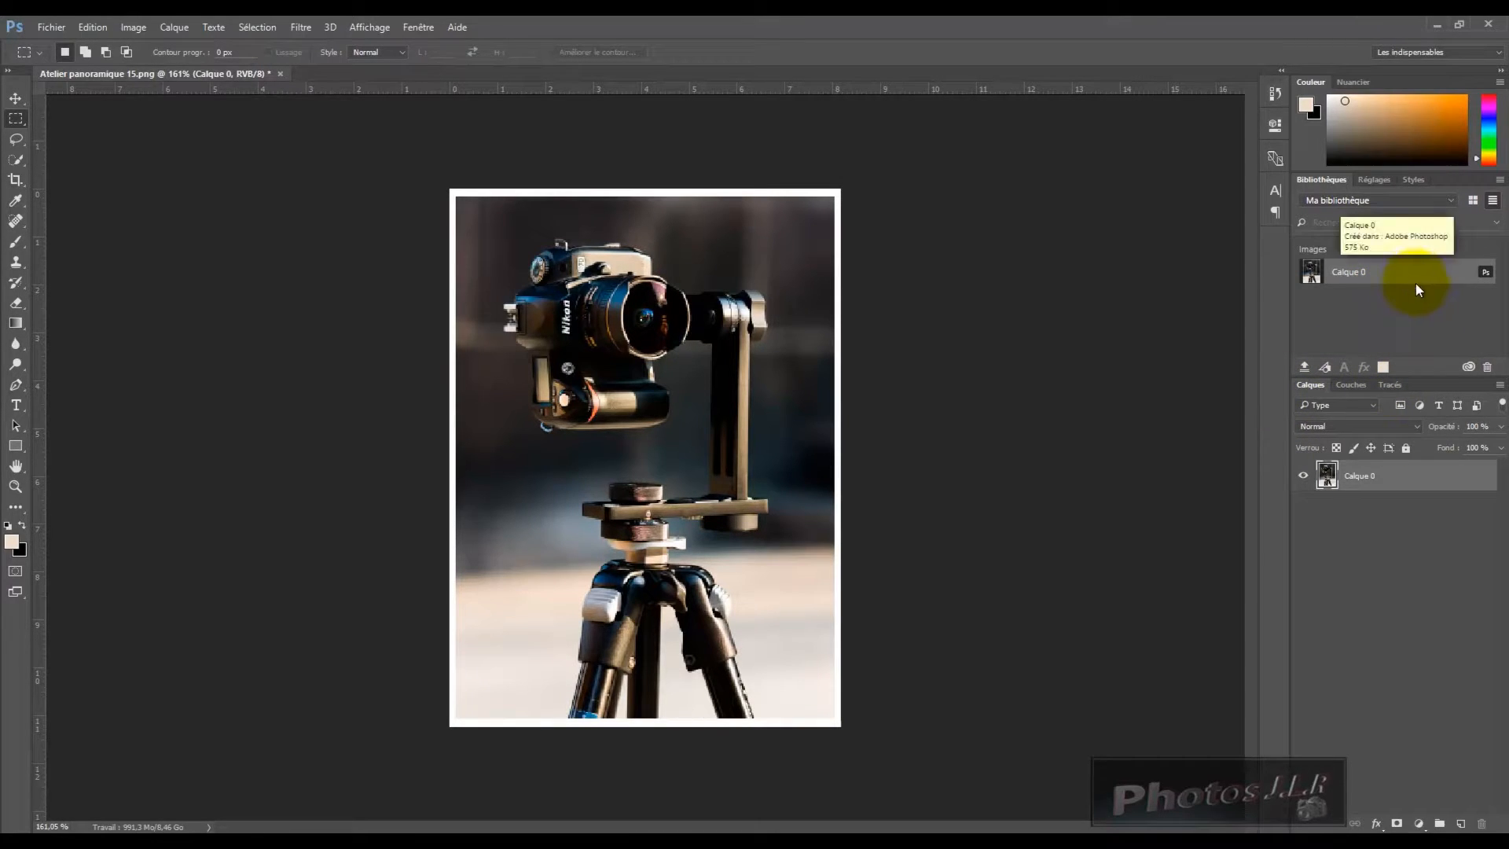
Try adding an Ombre portée effect to Calque 0 through its blending options.
{"action": "right_click", "coordinate": [1447, 484]}
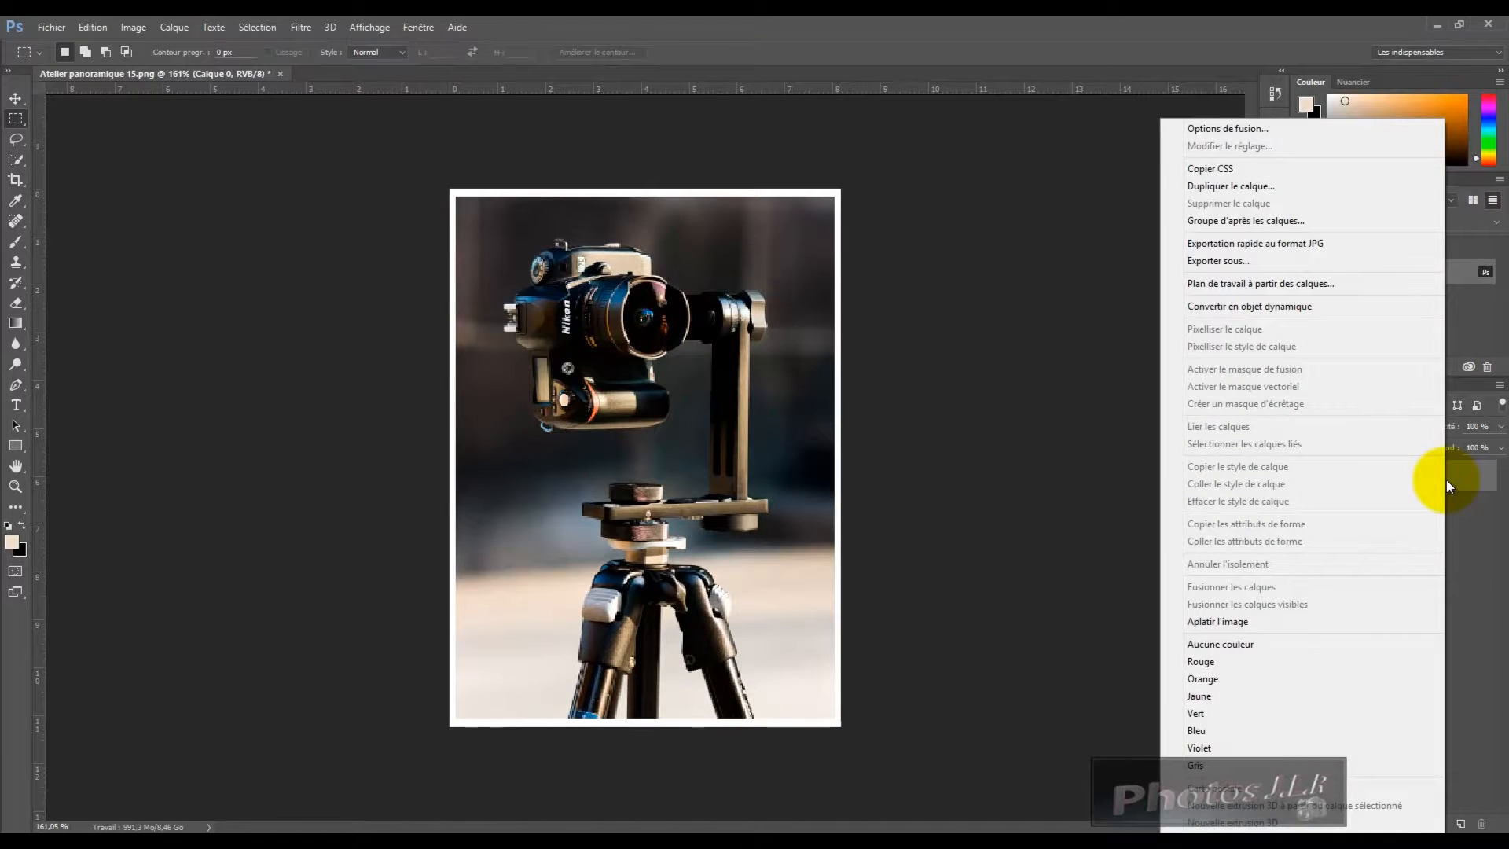
{"action": "left_click", "coordinate": [1228, 128]}
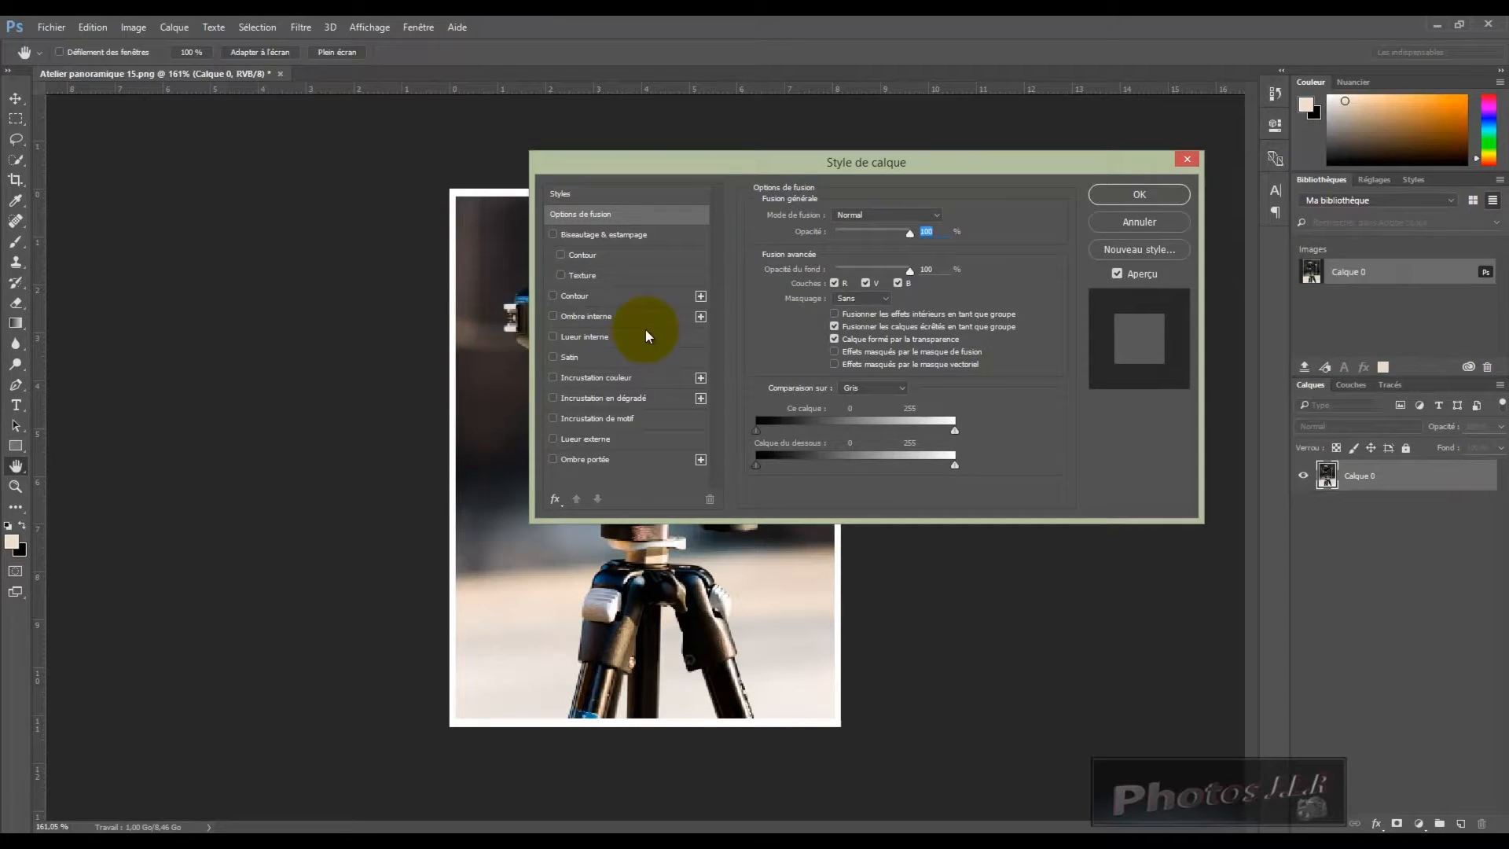
{"action": "left_click", "coordinate": [574, 459]}
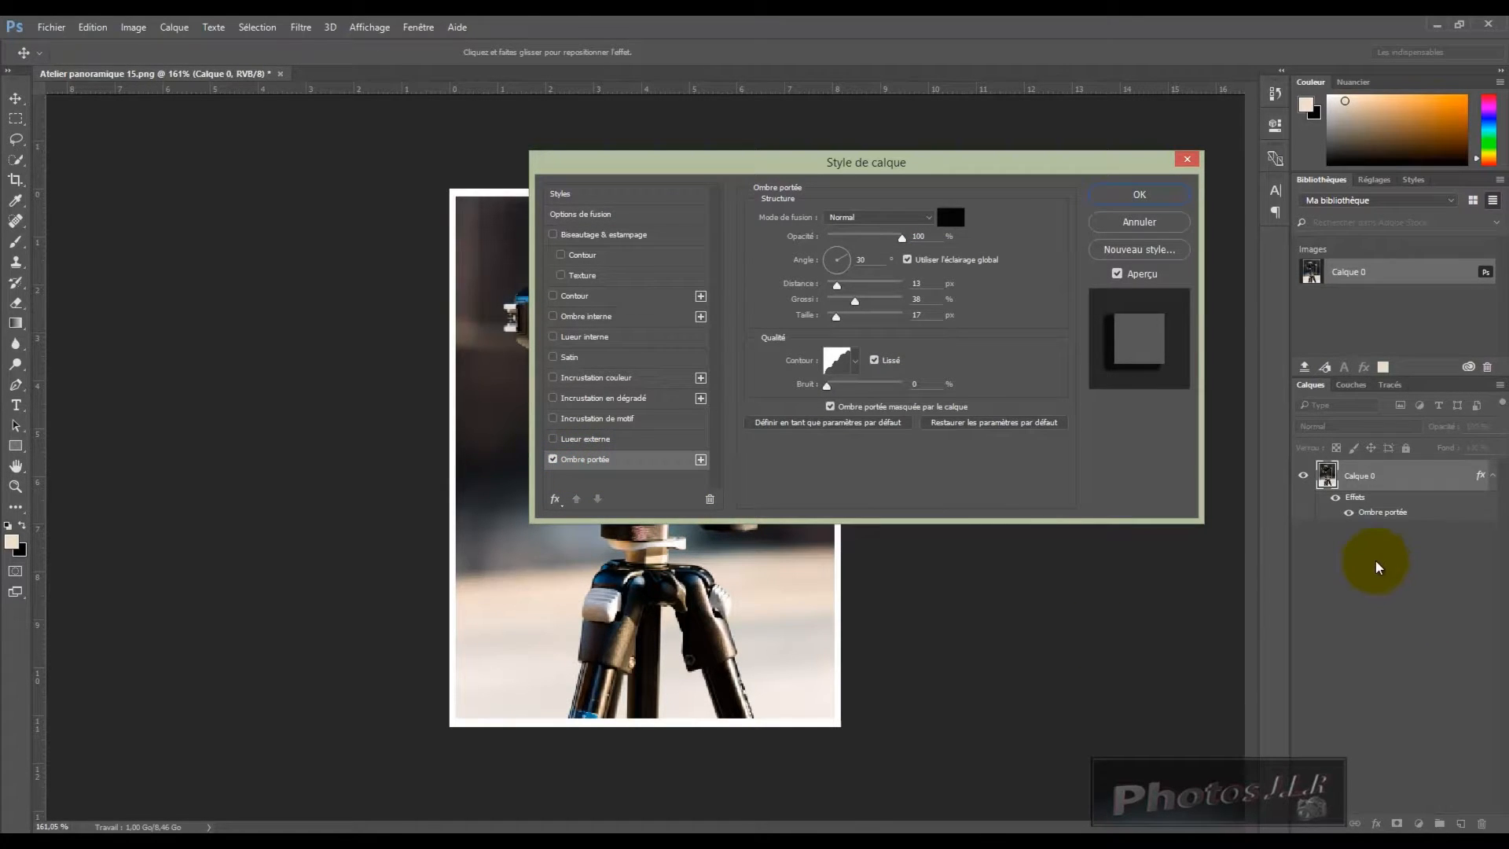
{"action": "left_click", "coordinate": [1161, 198]}
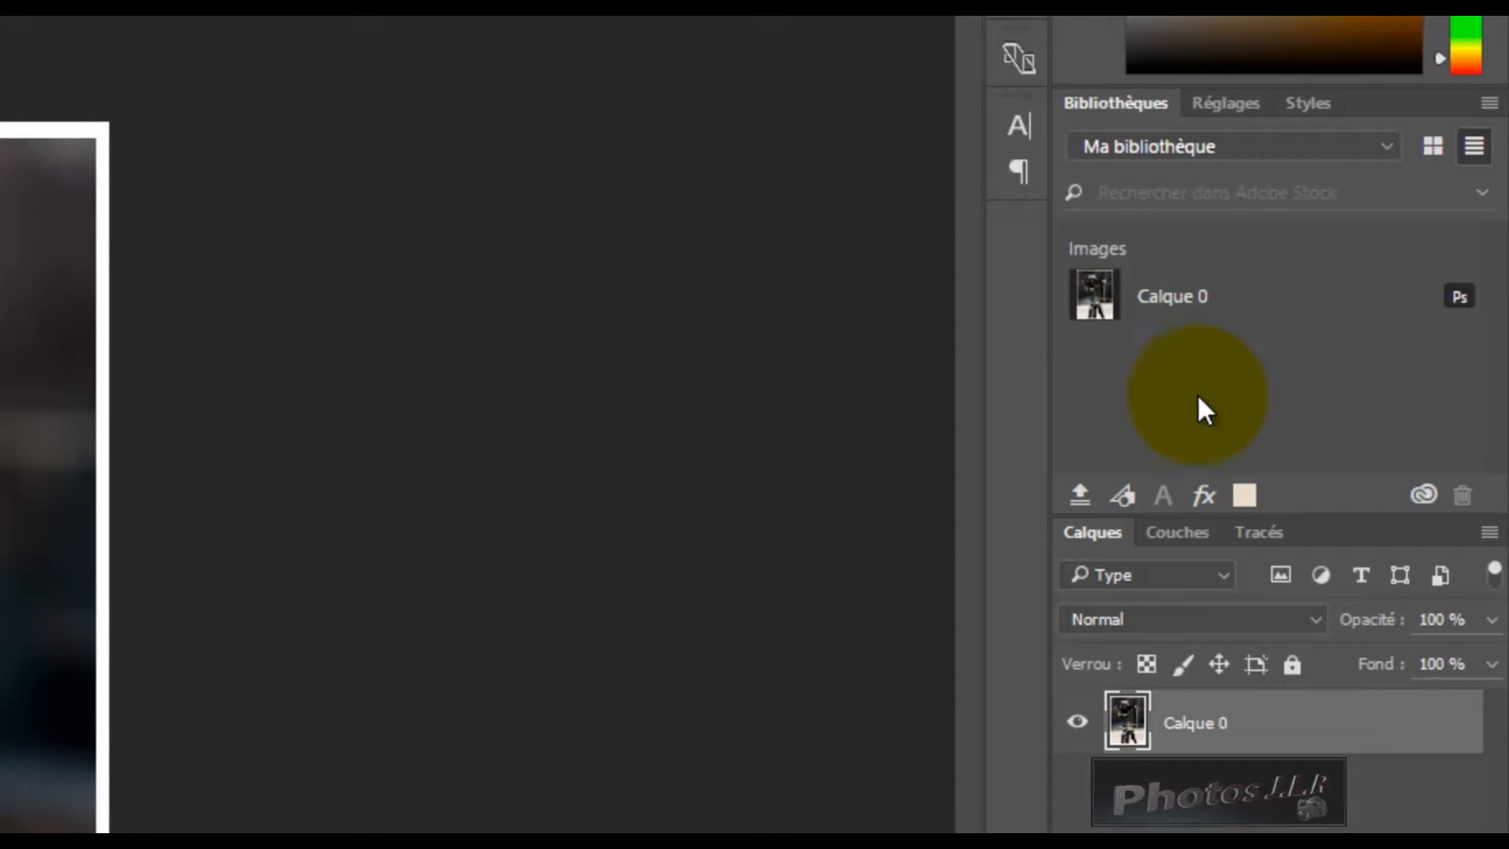
Add the layer style of Calque 0 to Ma bibliothèque and review the list of available libraries.
{"action": "left_click", "coordinate": [1205, 494]}
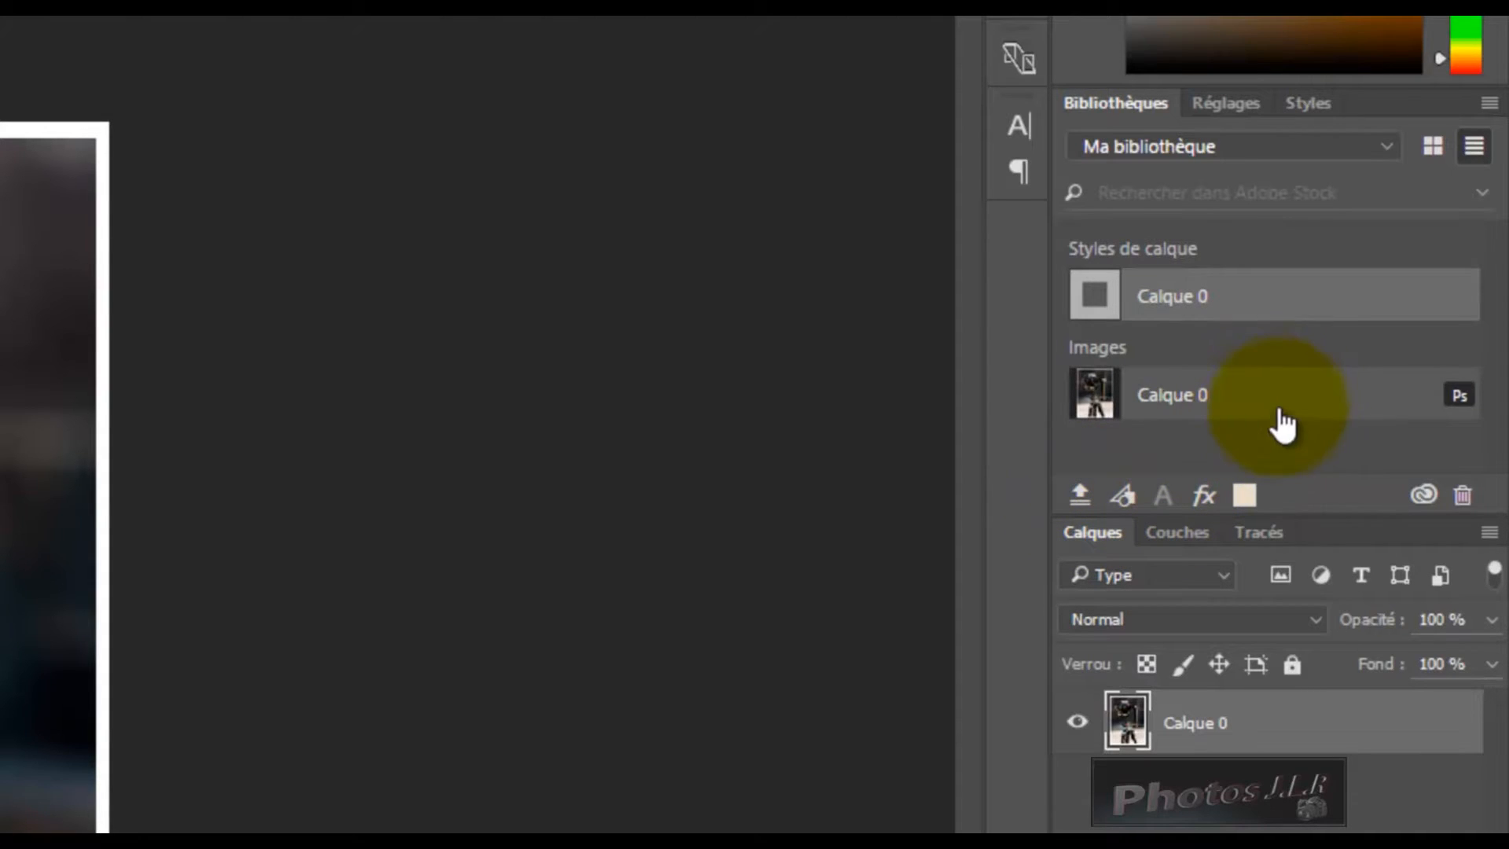
{"action": "left_click", "coordinate": [1388, 148]}
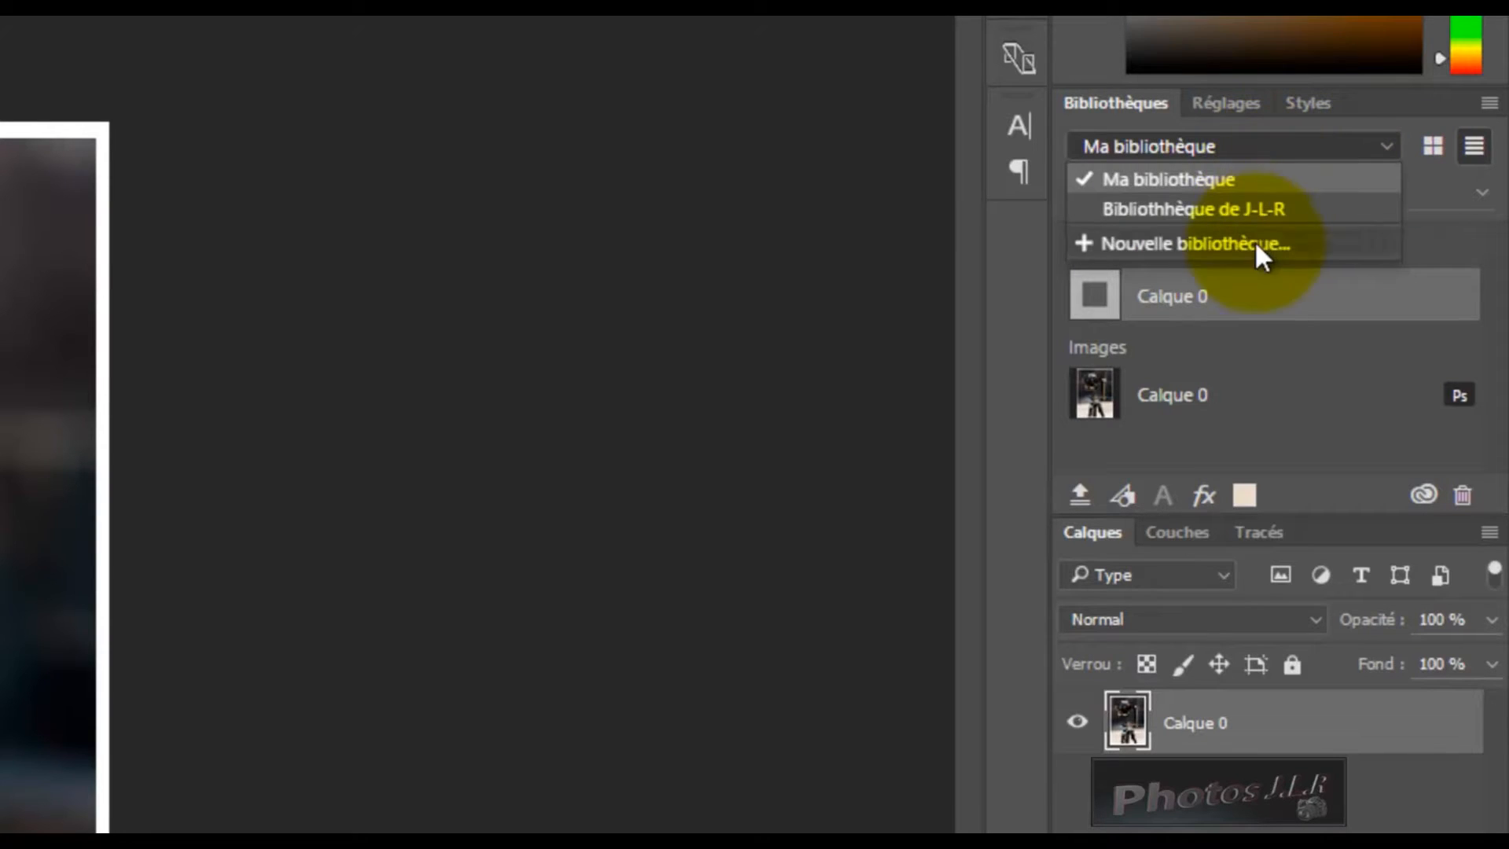
{"action": "left_click", "coordinate": [1162, 159]}
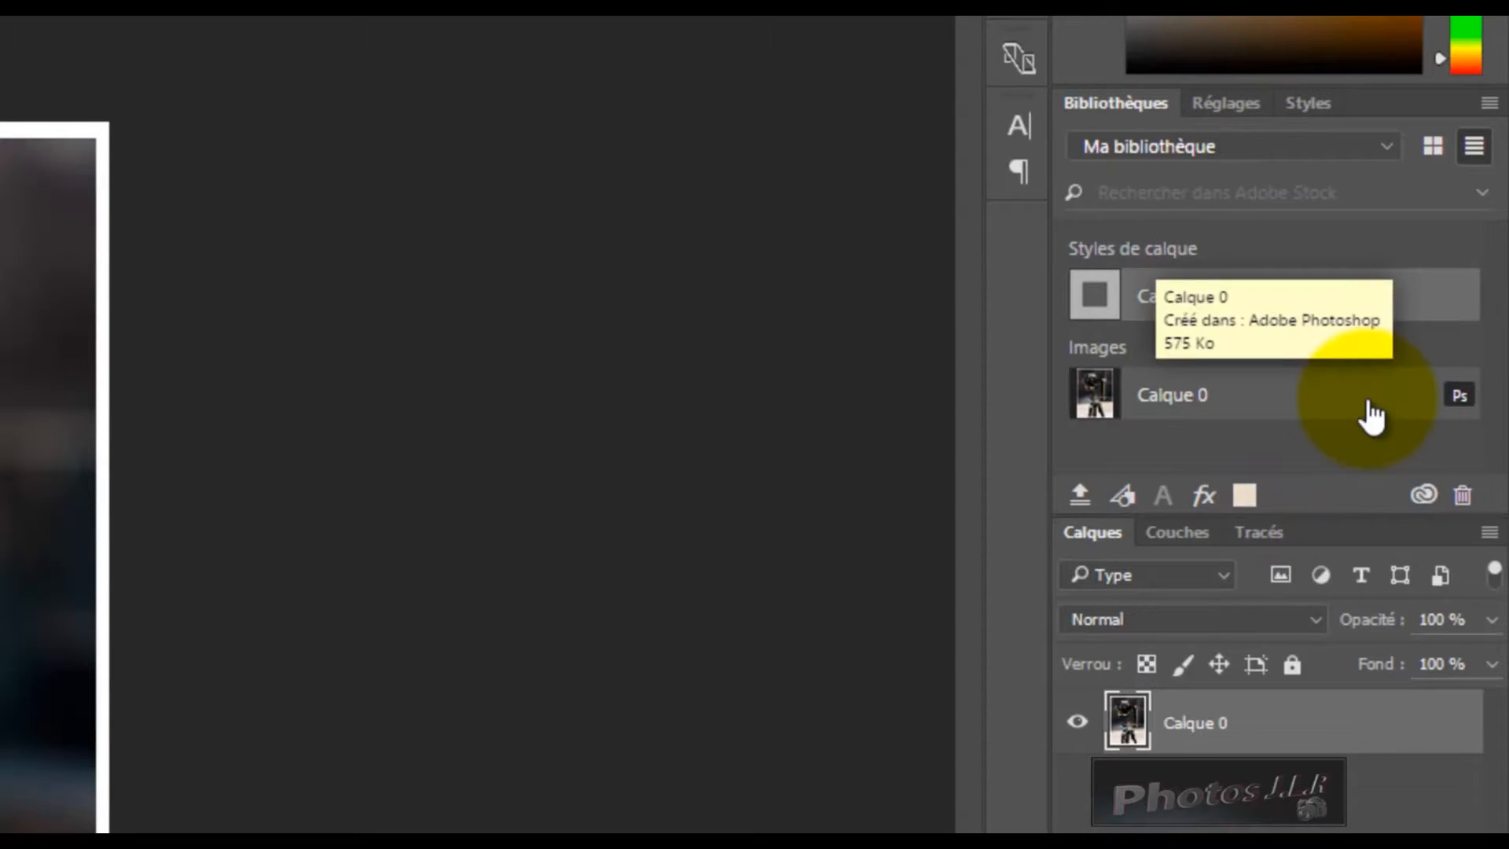
Open the collaborator invitation for Ma bibliothèque, examine its e-mail and message fields, and close the web page without inviting anyone.
{"action": "left_click", "coordinate": [1489, 102]}
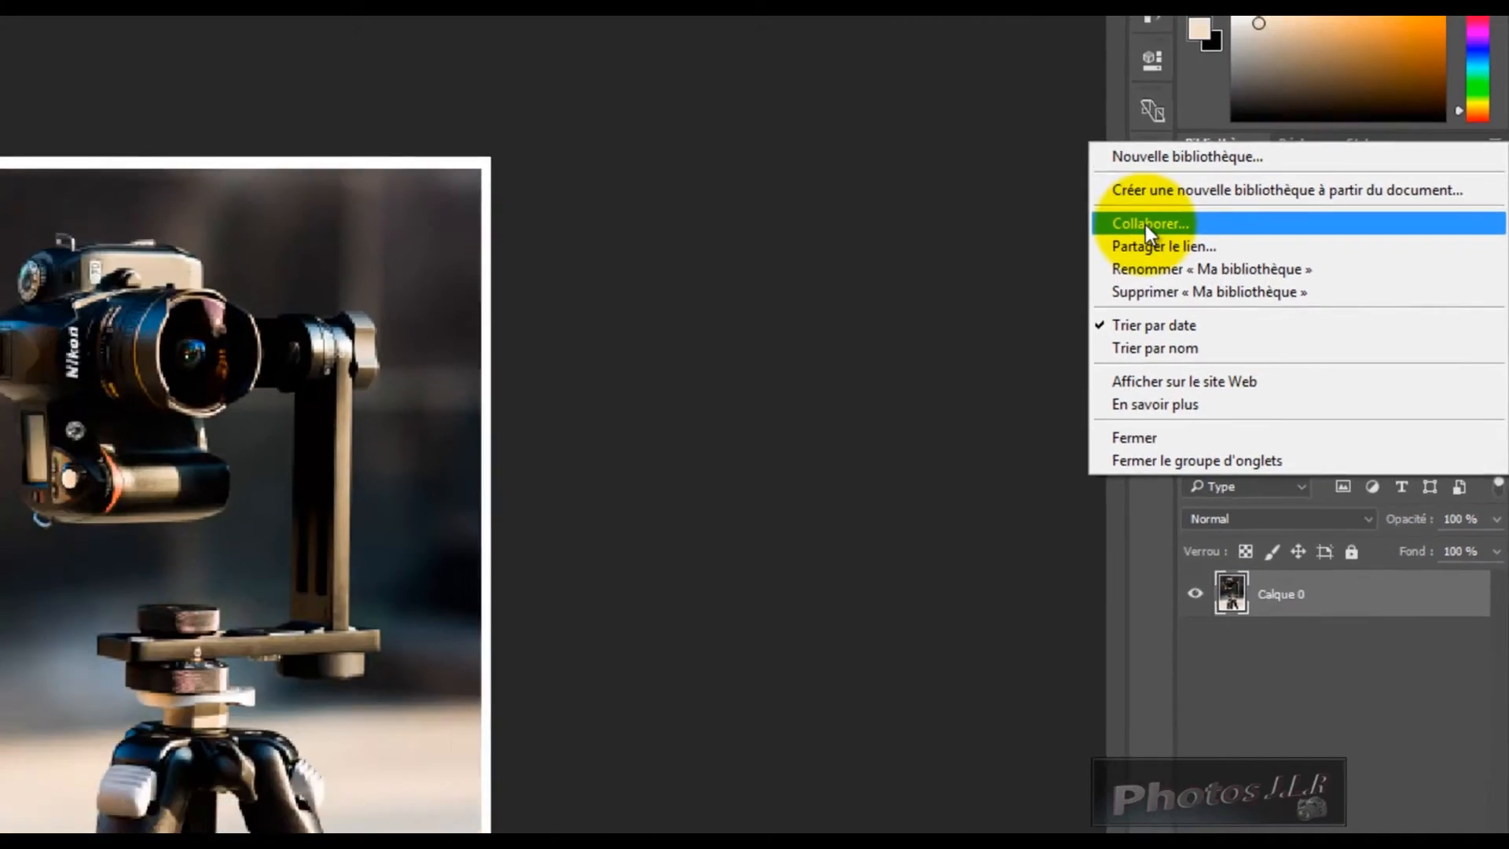
{"action": "left_click", "coordinate": [1021, 215]}
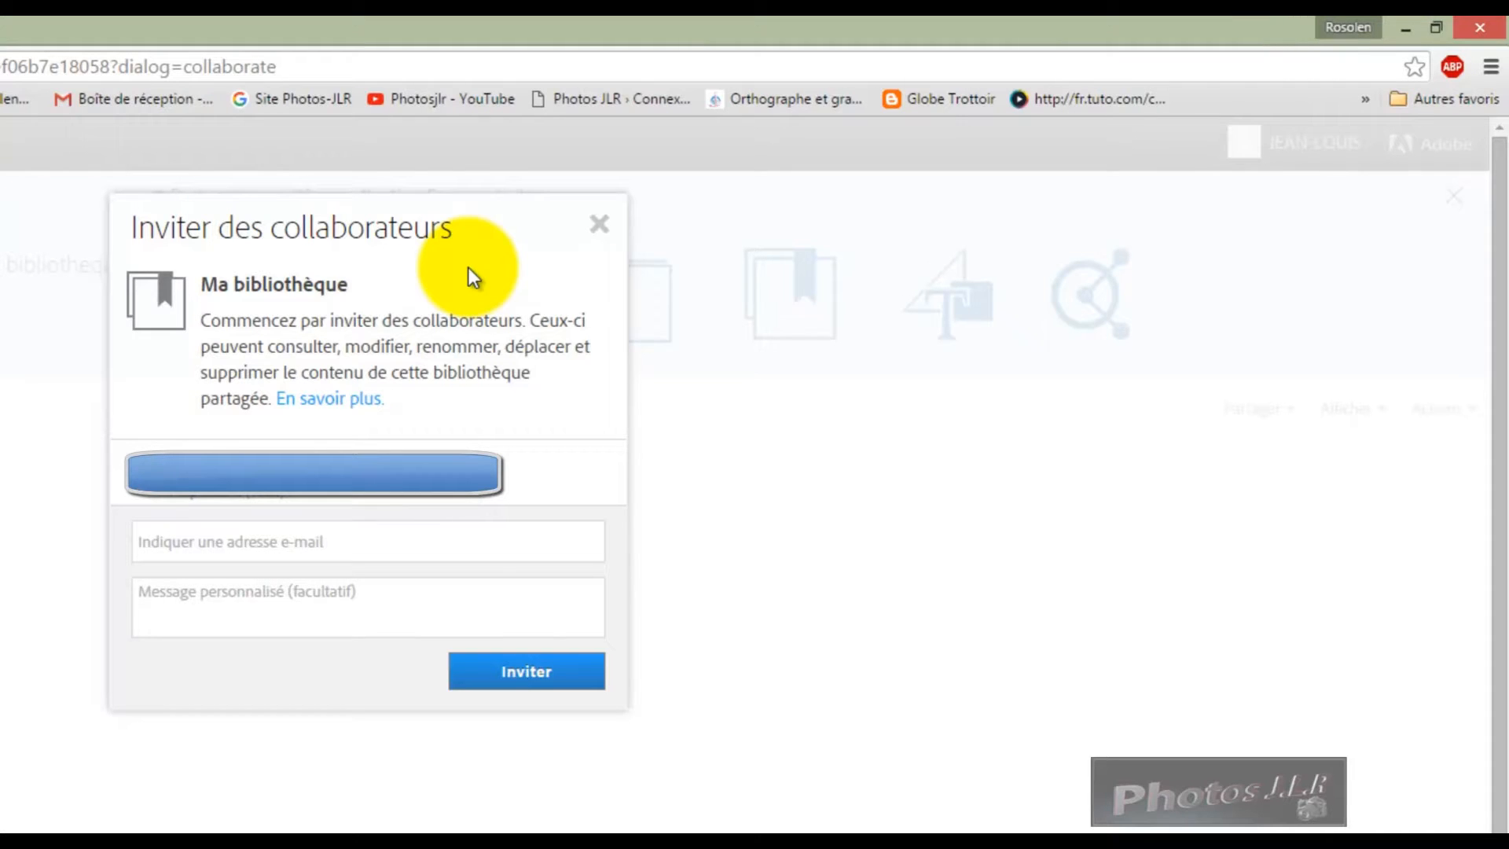
{"action": "left_click", "coordinate": [157, 542]}
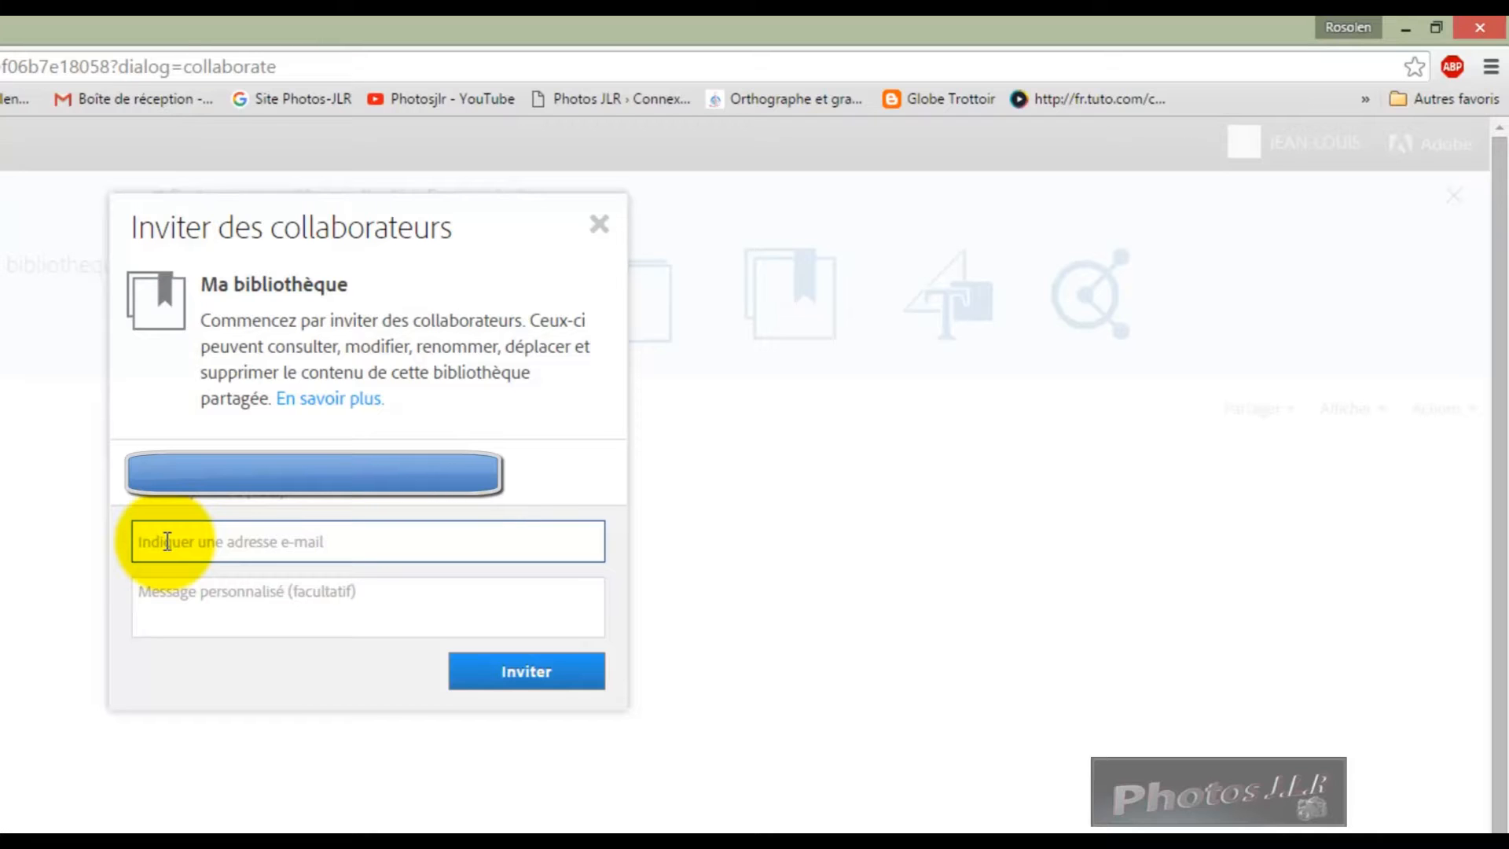
{"action": "left_click", "coordinate": [165, 617]}
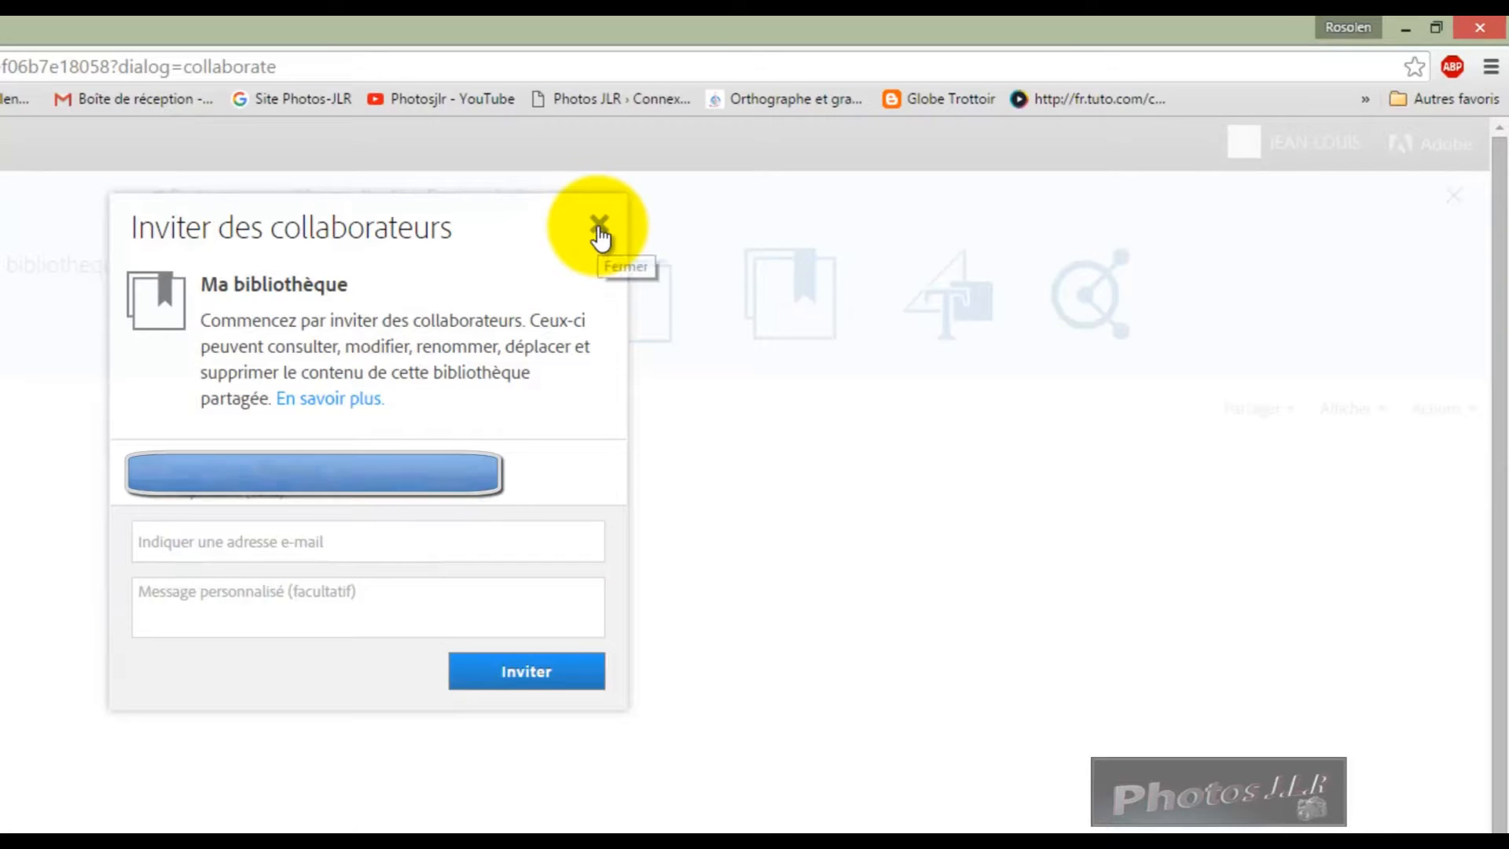
{"action": "left_click", "coordinate": [599, 230]}
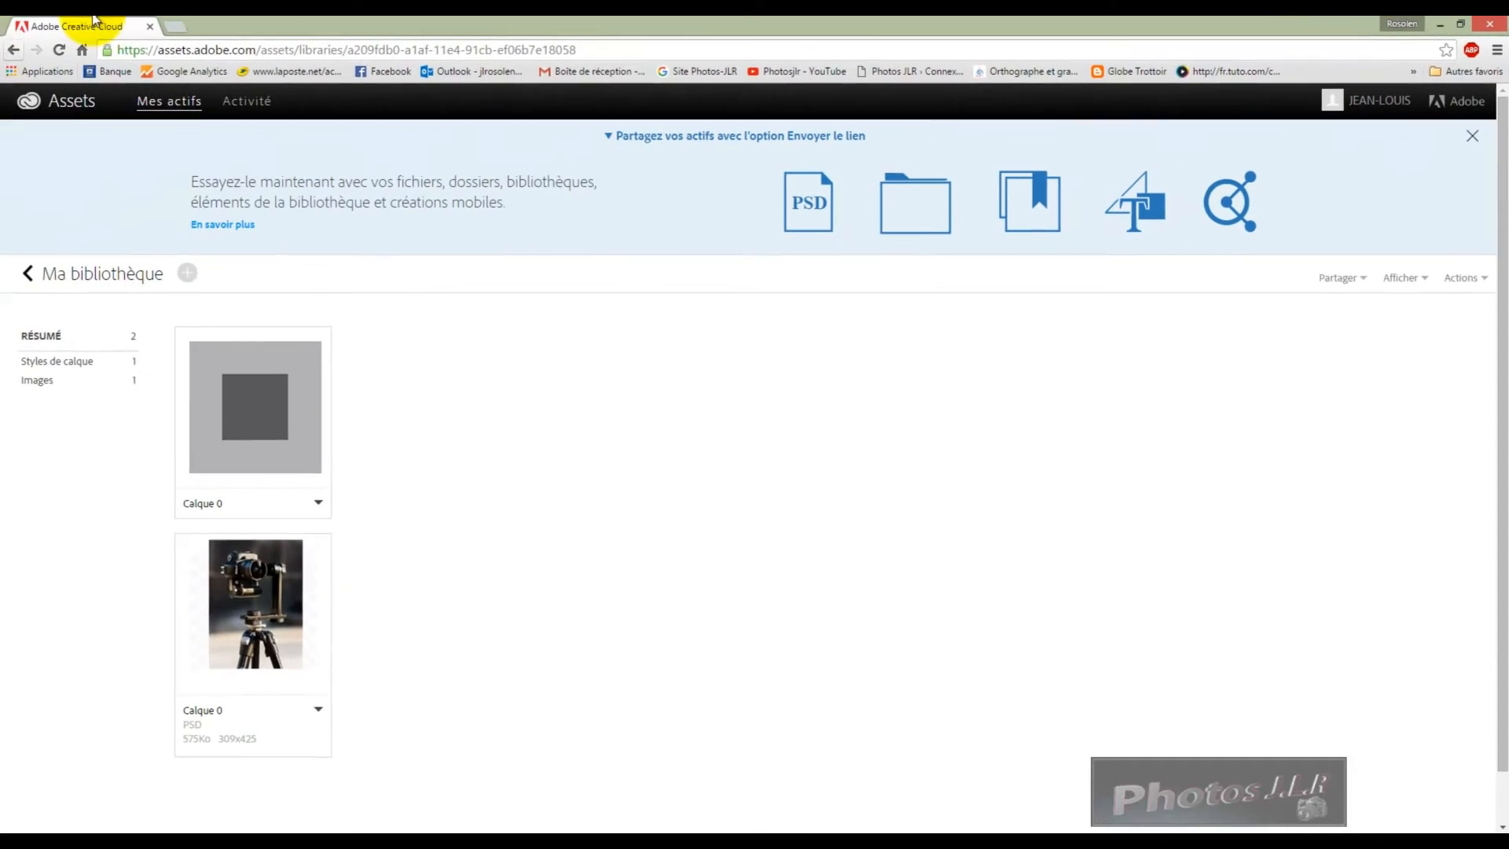
{"action": "left_click", "coordinate": [150, 26]}
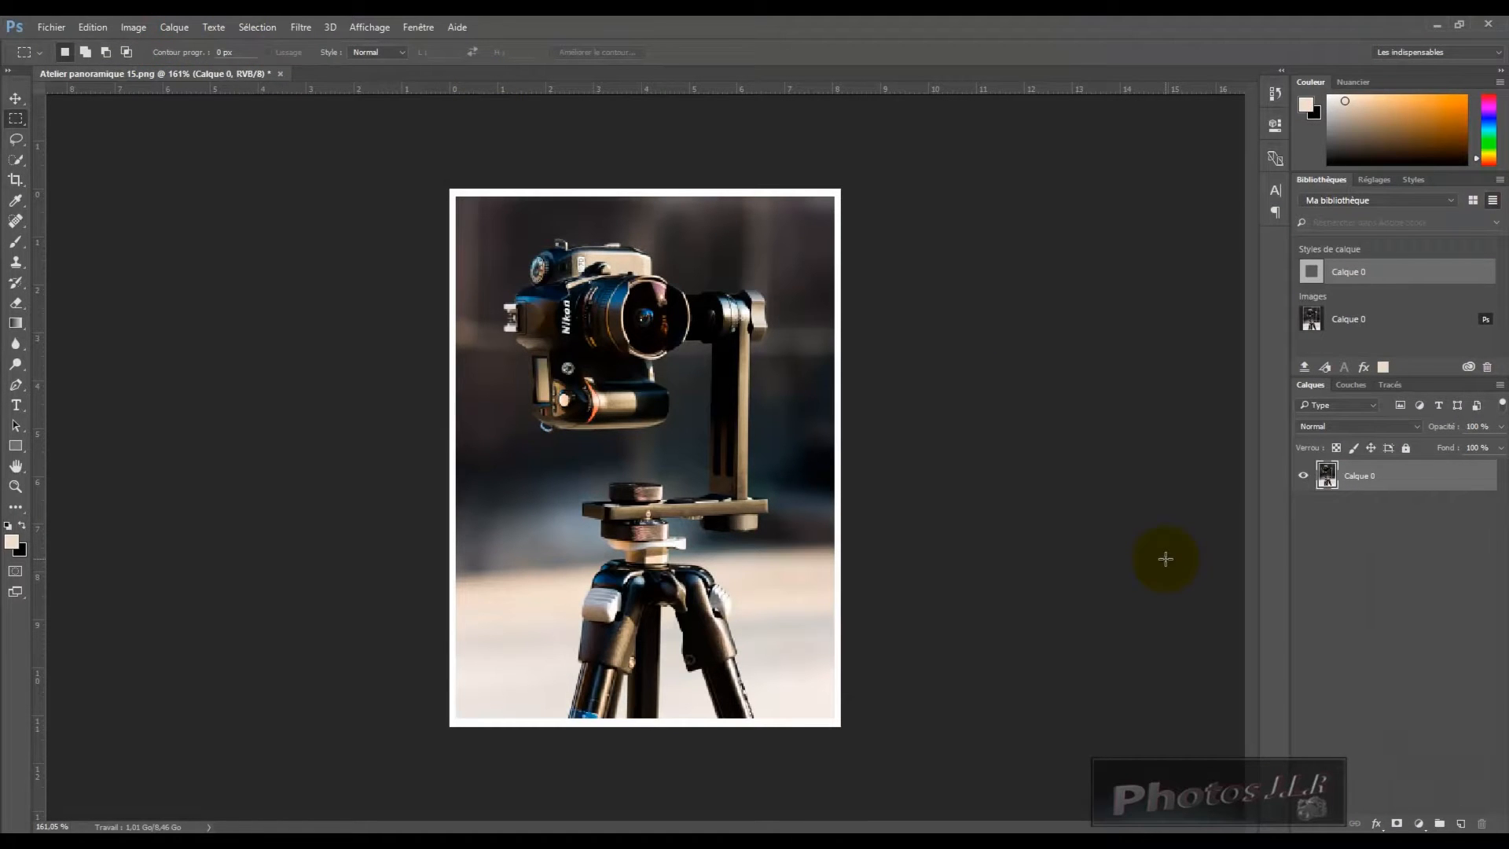
Open the link sharing page for Ma bibliothèque and create a public link to the library.
{"action": "left_click", "coordinate": [1500, 179]}
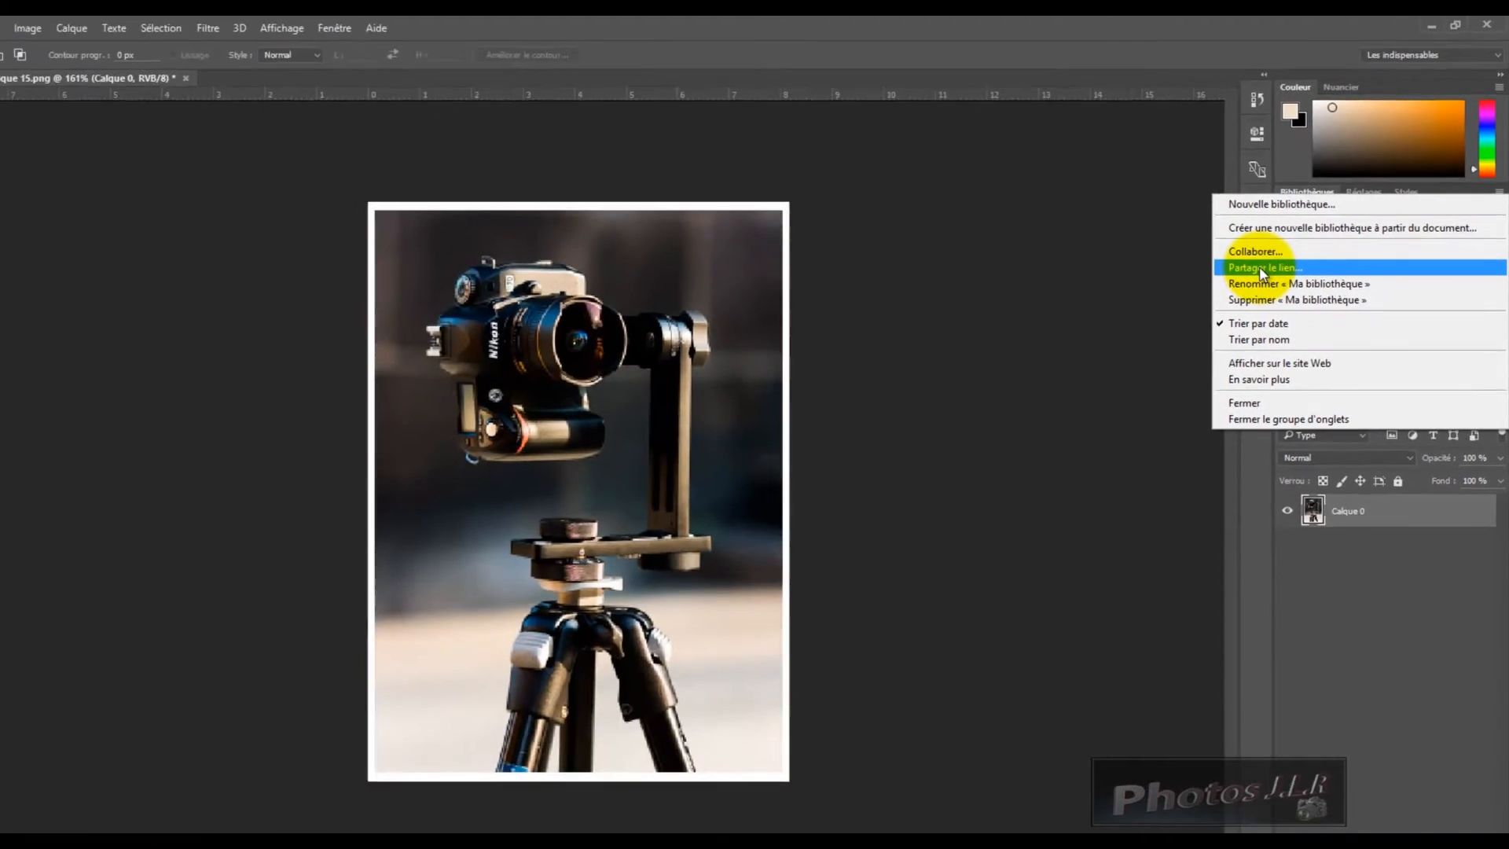
{"action": "left_click", "coordinate": [1058, 470]}
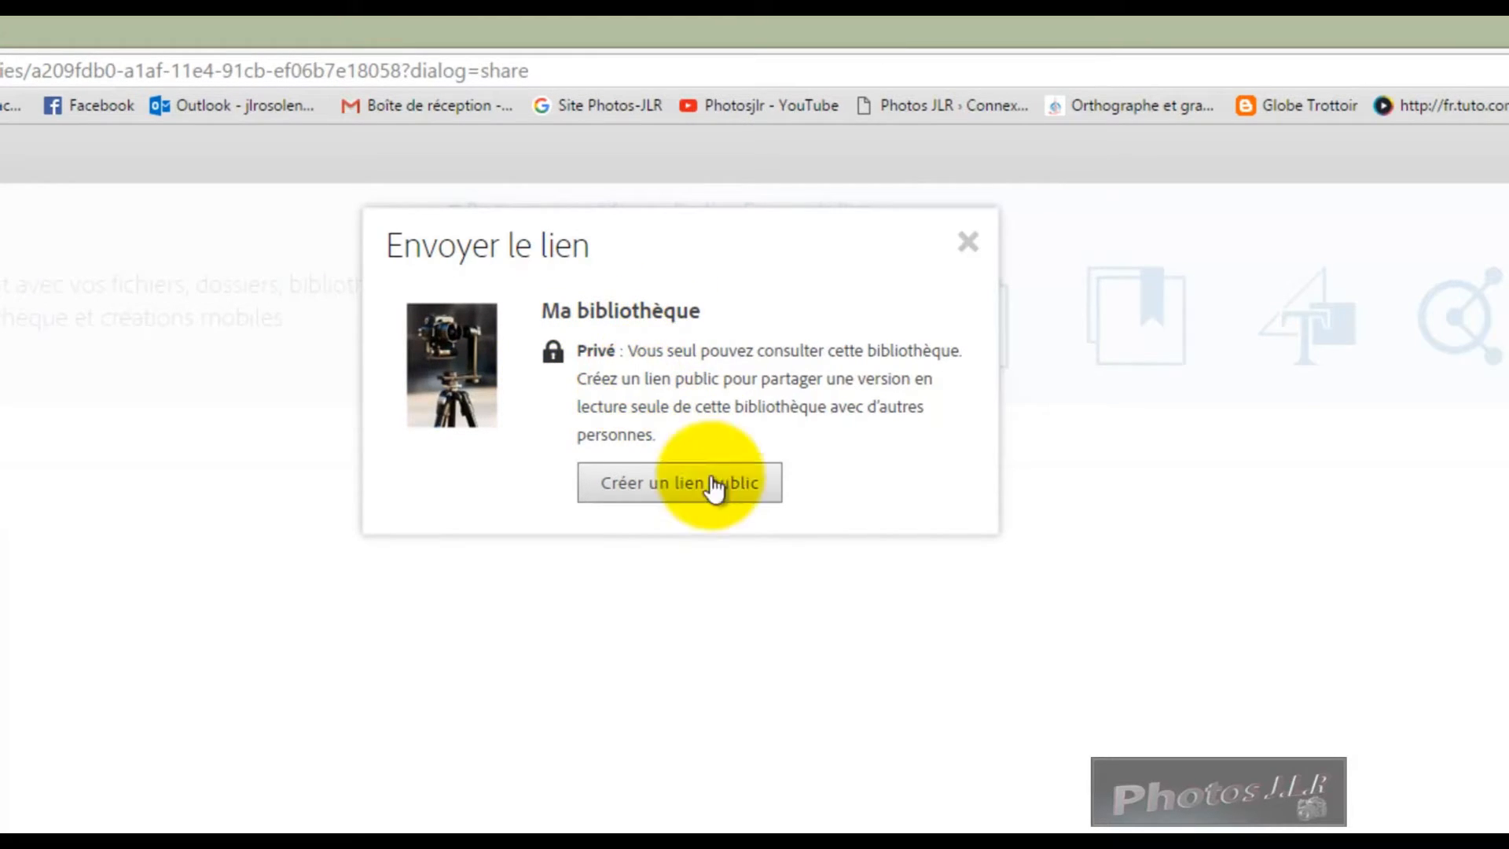
{"action": "left_click", "coordinate": [670, 495]}
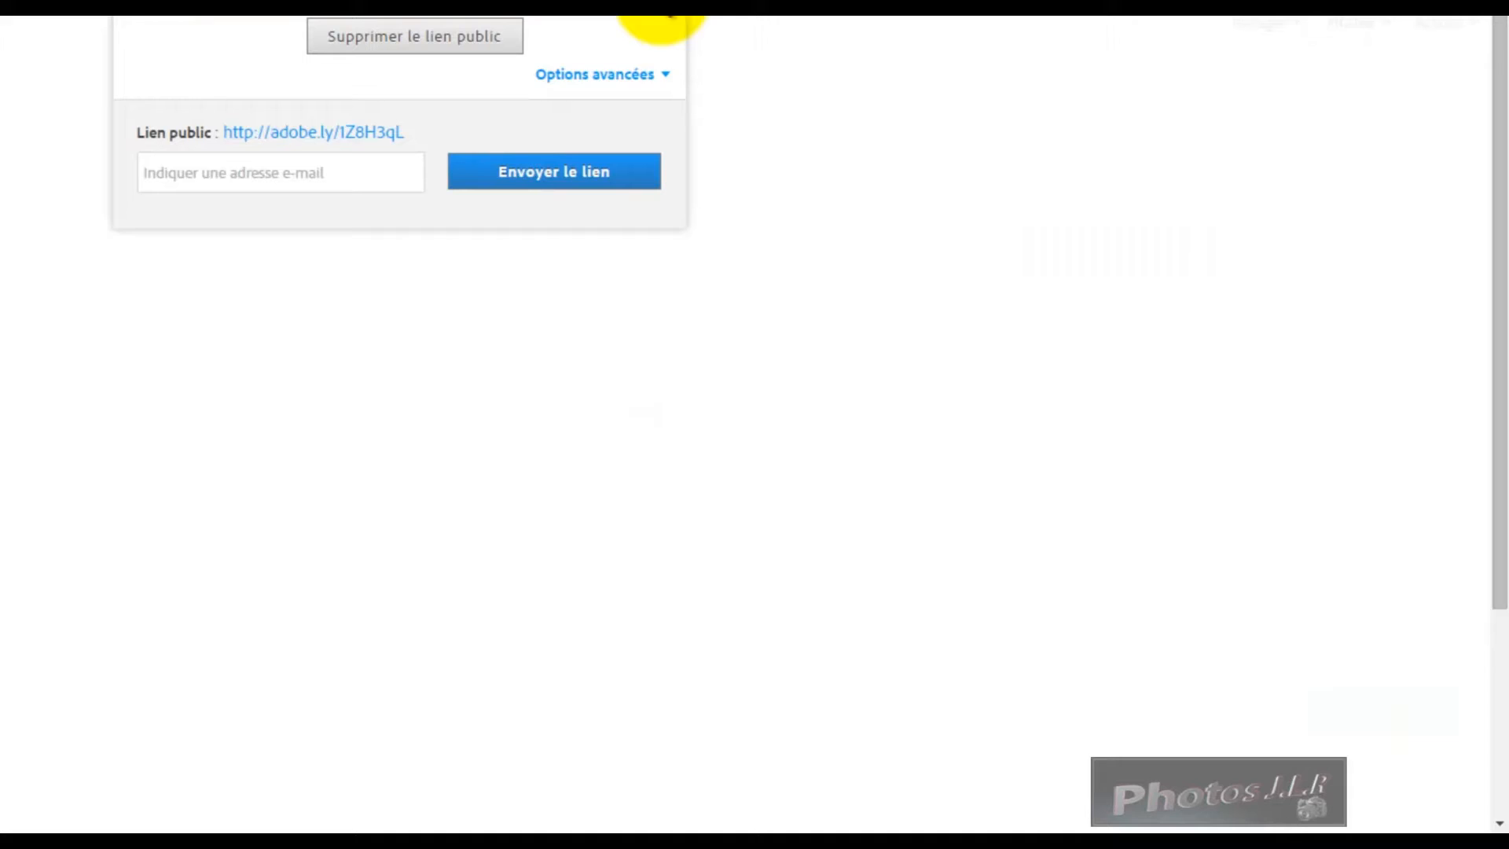
{"action": "left_click", "coordinate": [583, 75]}
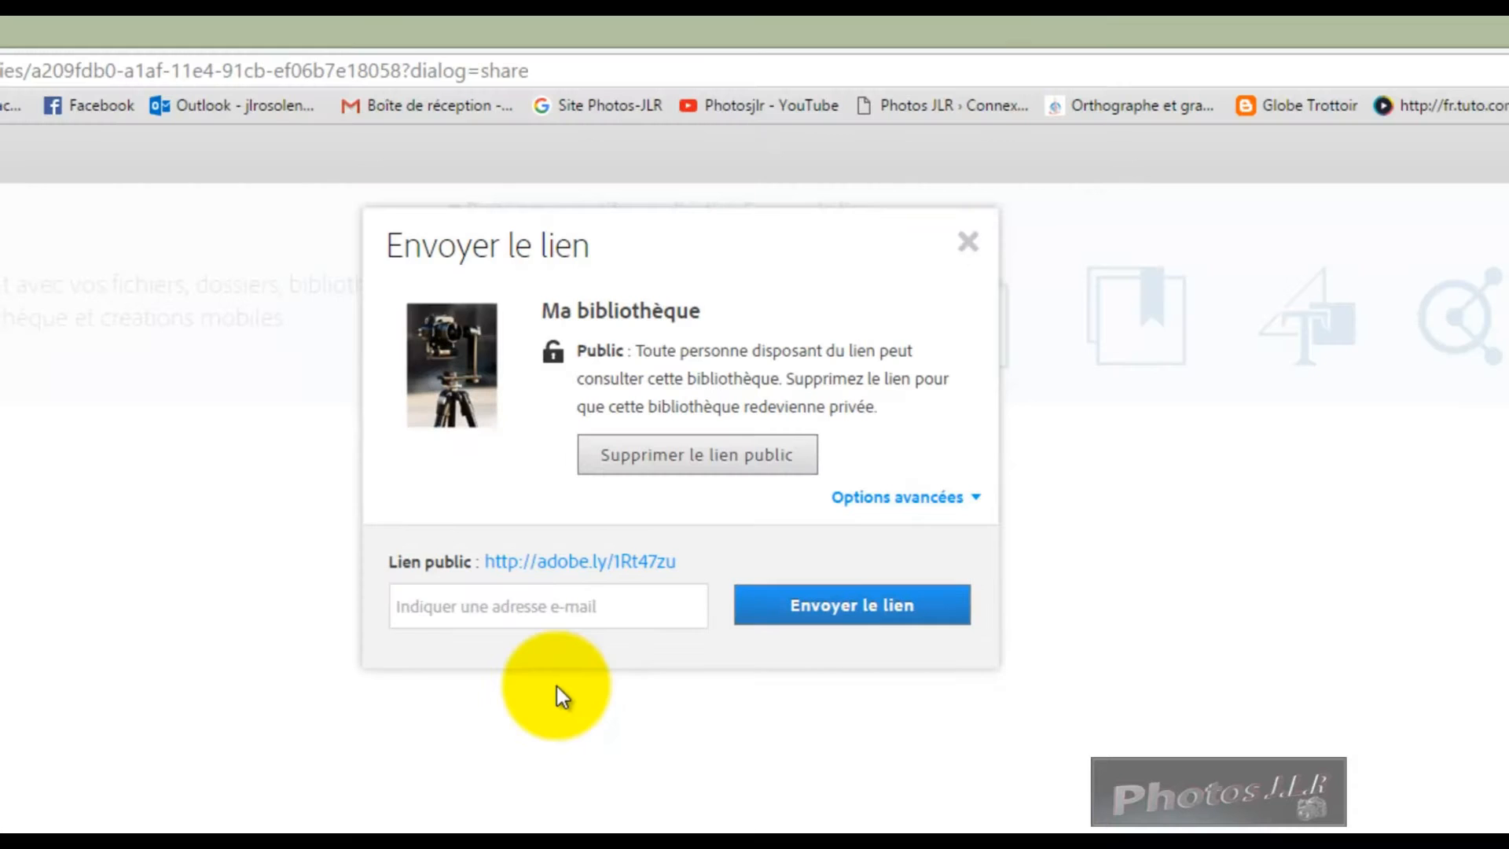
Examine the e-mail field for sending the public link, and close the sharing dialog and web page without sending anything.
{"action": "left_click", "coordinate": [398, 608]}
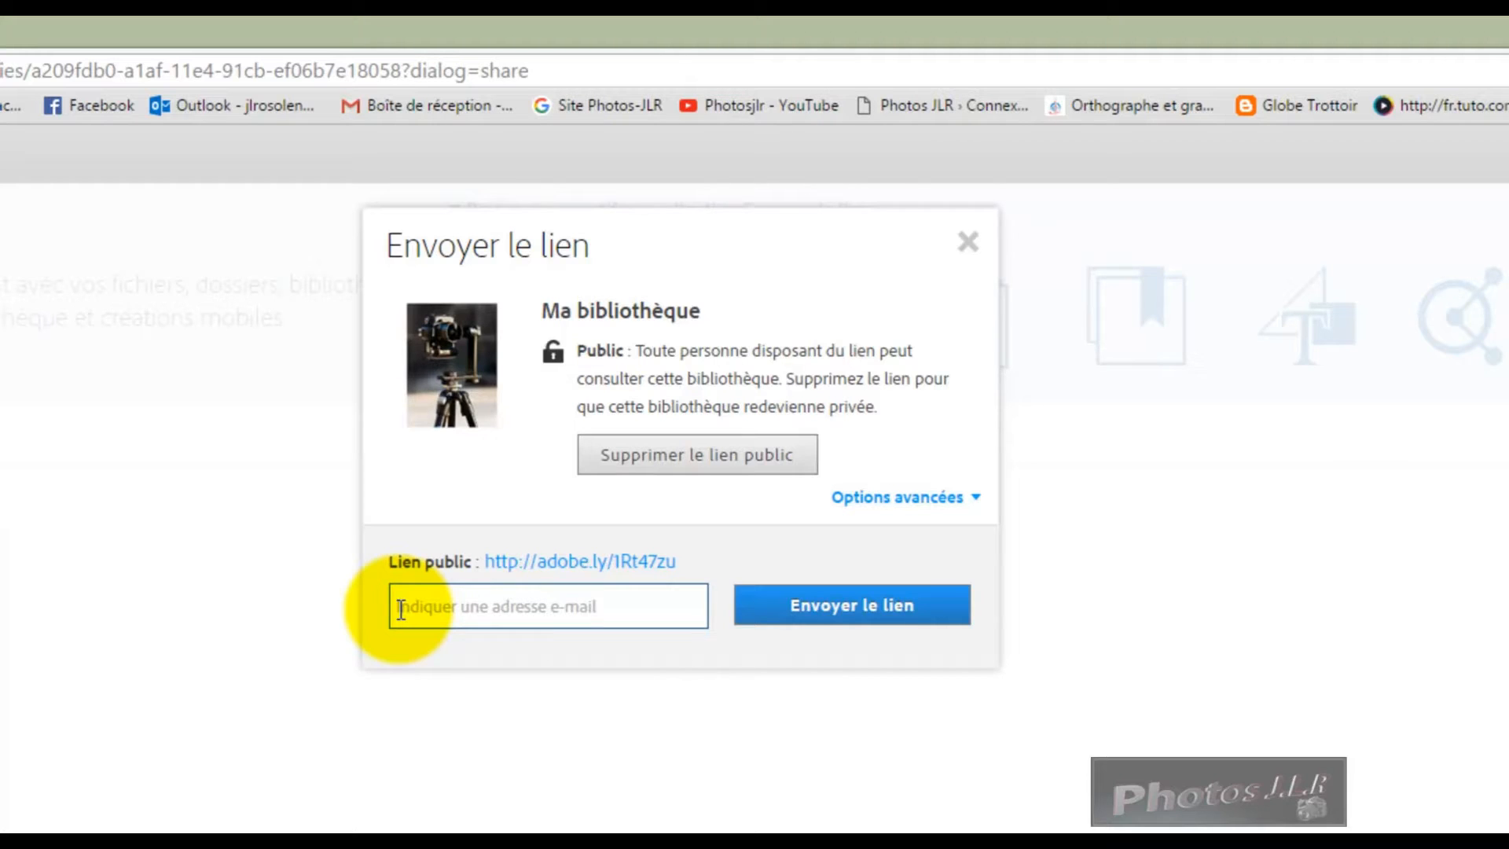
{"action": "left_click", "coordinate": [719, 773]}
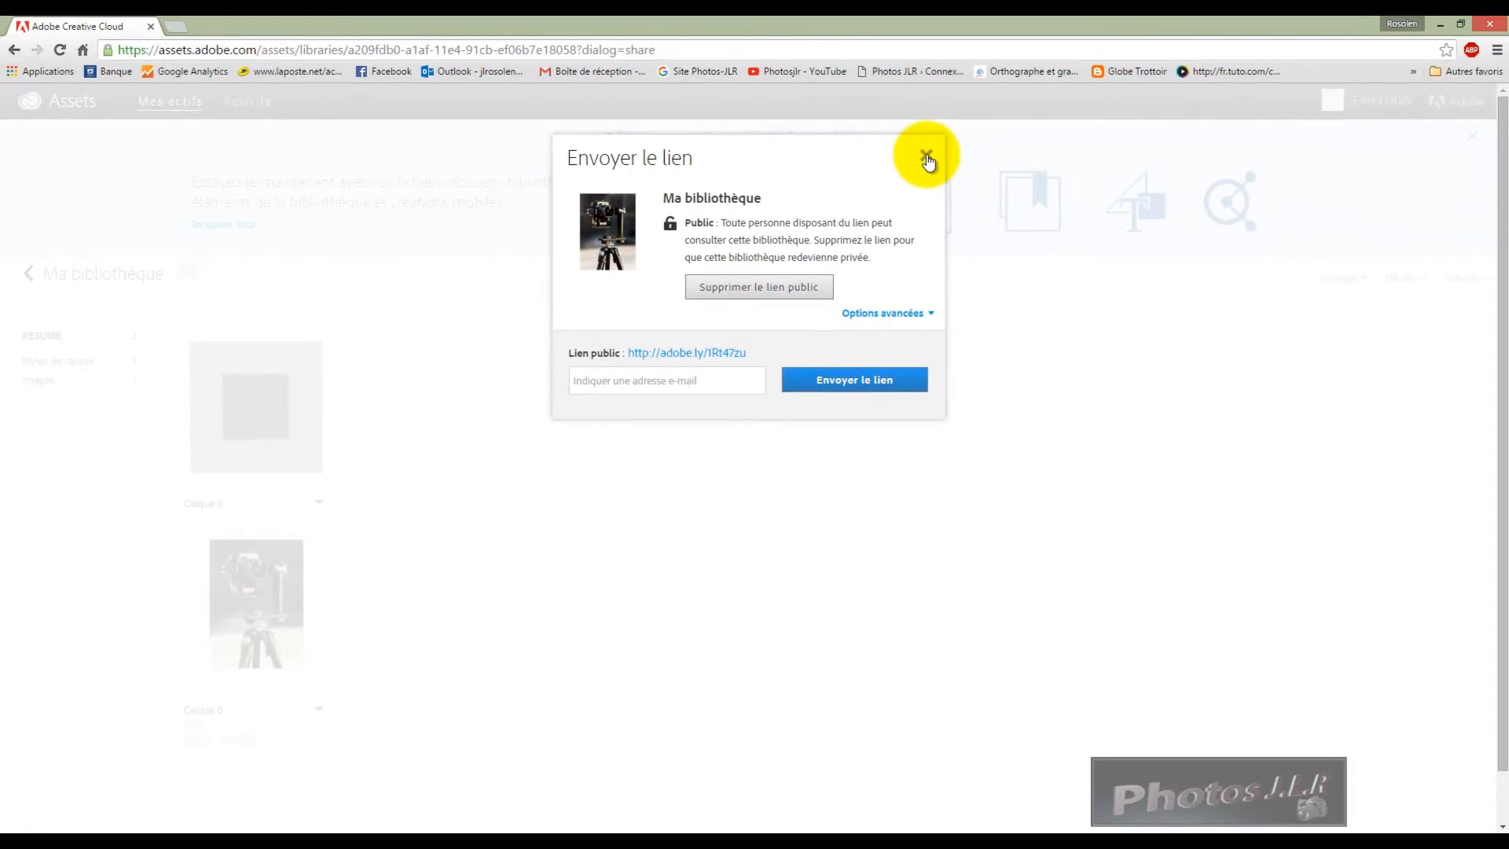
{"action": "left_click", "coordinate": [927, 157]}
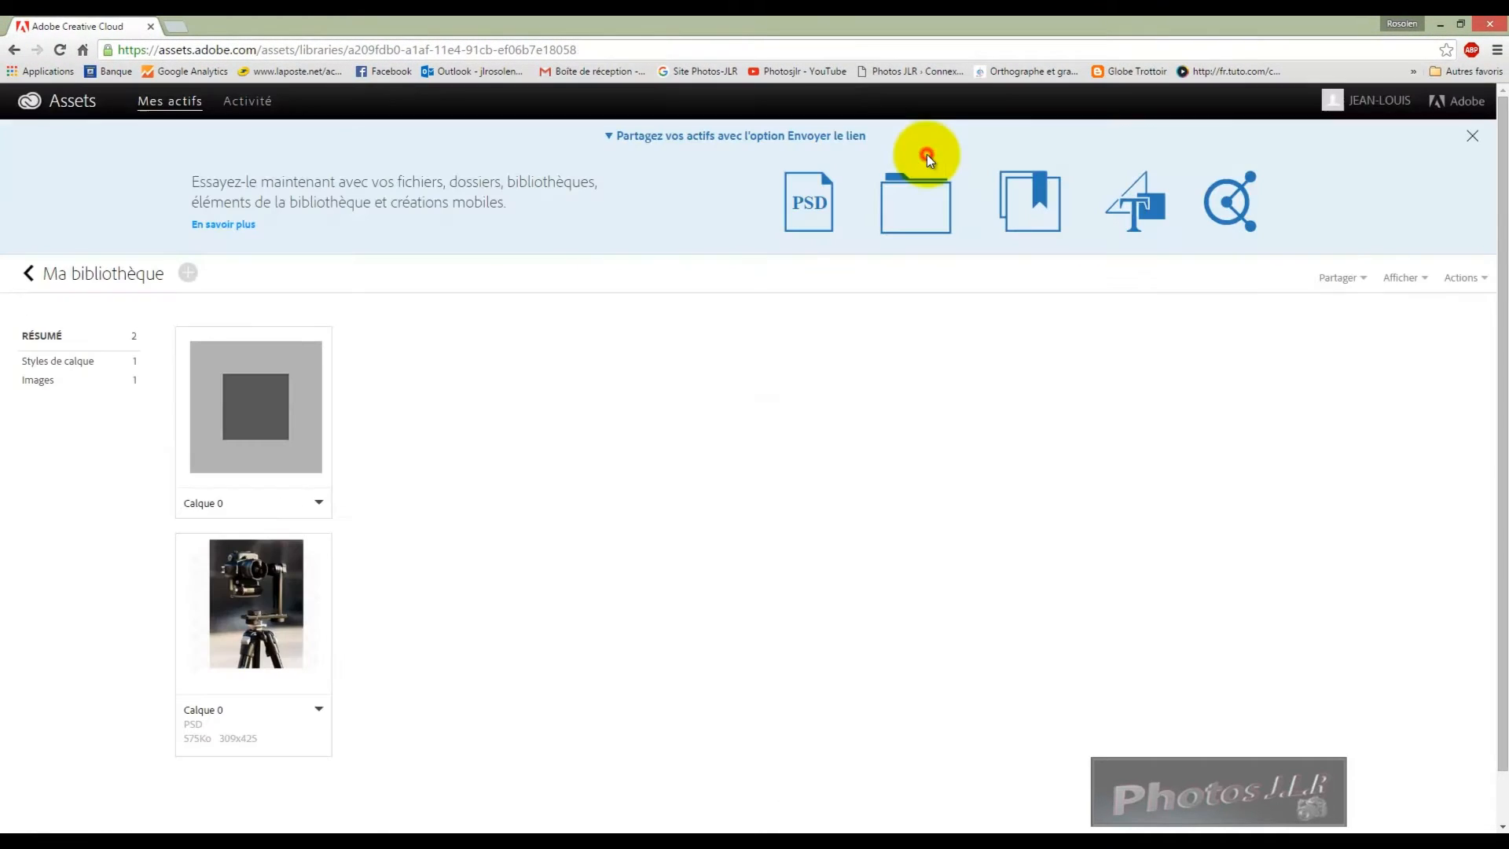
{"action": "left_click", "coordinate": [151, 28]}
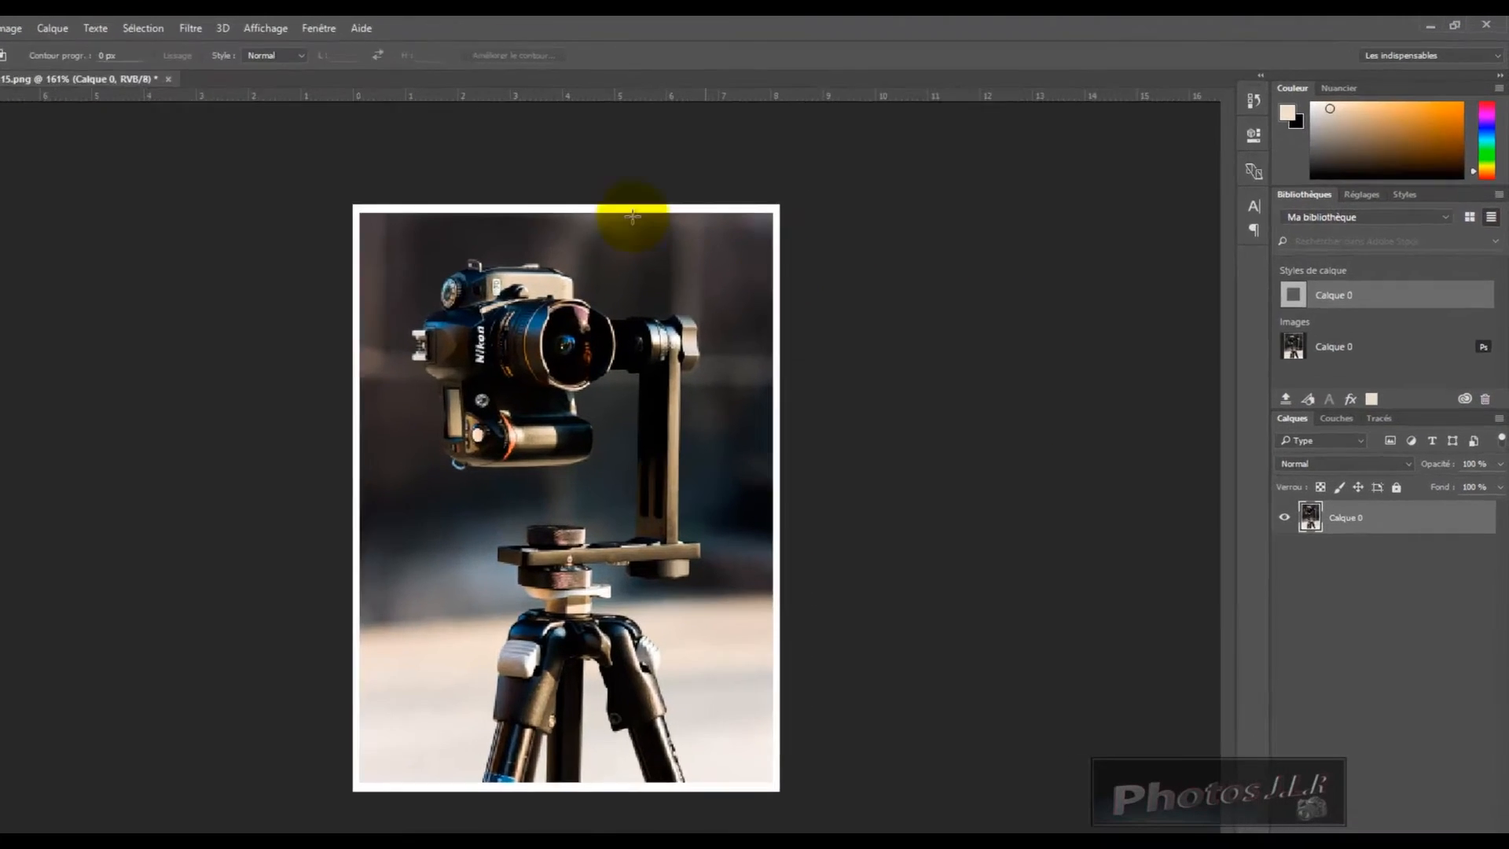
Open the Calque 0 image from the library Bibliothhèque de J-L-R, and close Atelier panoramique 15.png without saving.
{"action": "left_click", "coordinate": [1450, 200]}
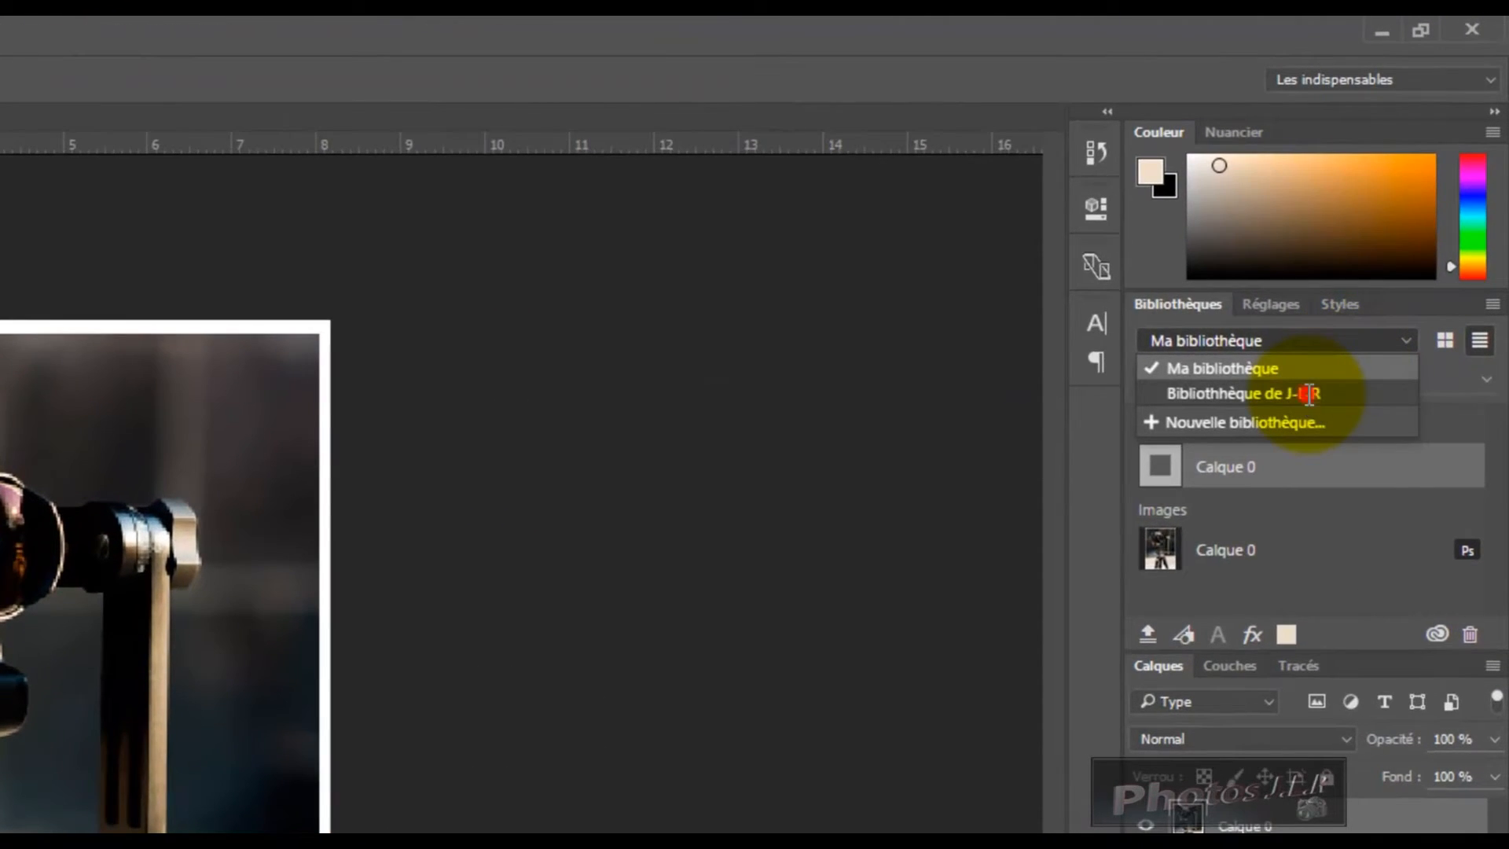
{"action": "left_click", "coordinate": [1307, 392]}
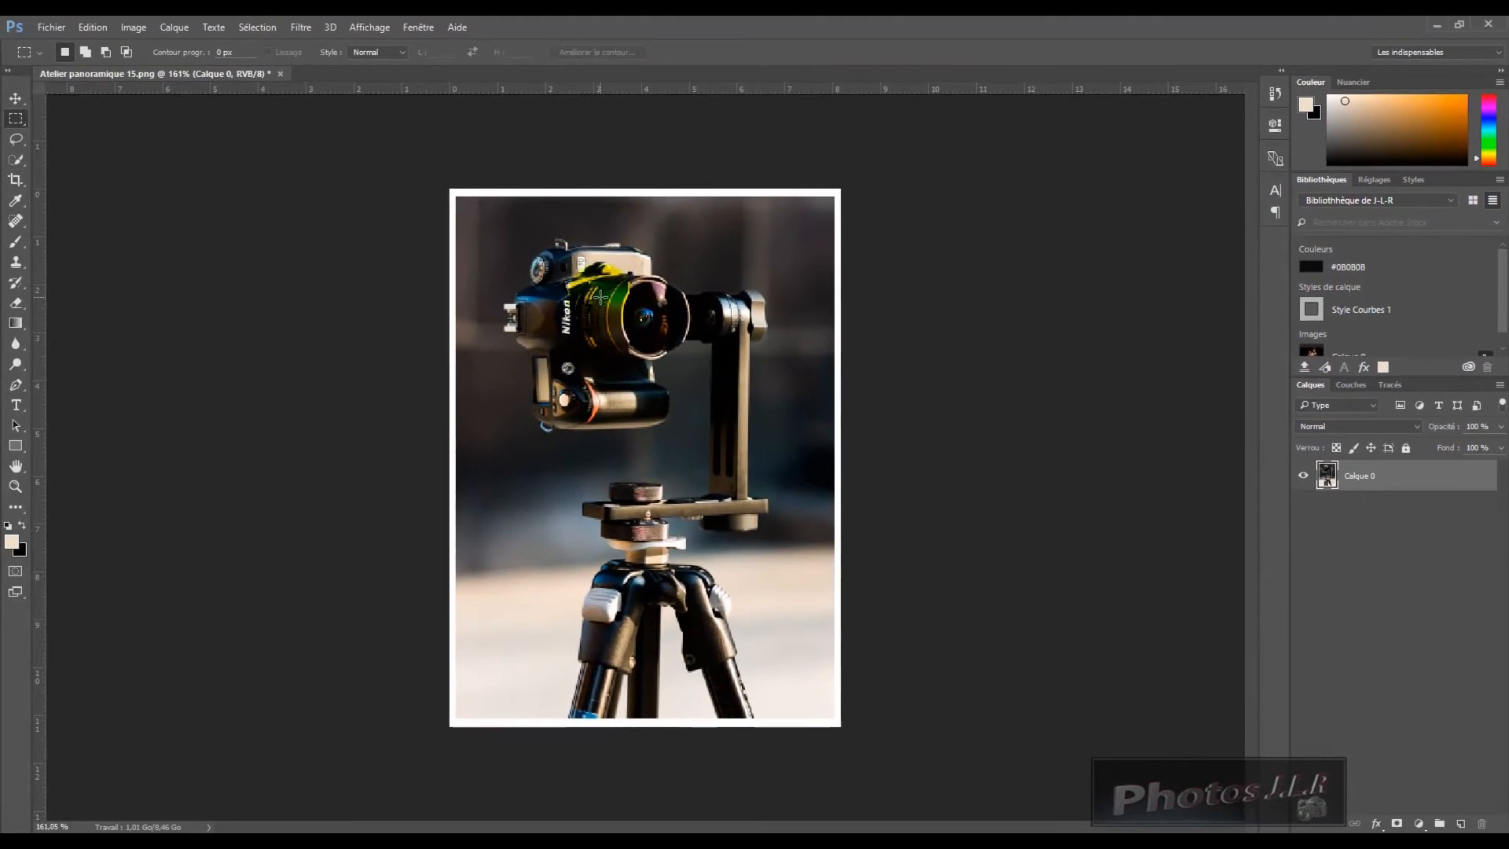
{"action": "scroll", "coordinate": [1503, 271], "scroll_direction": "down", "scroll_amount": 1}
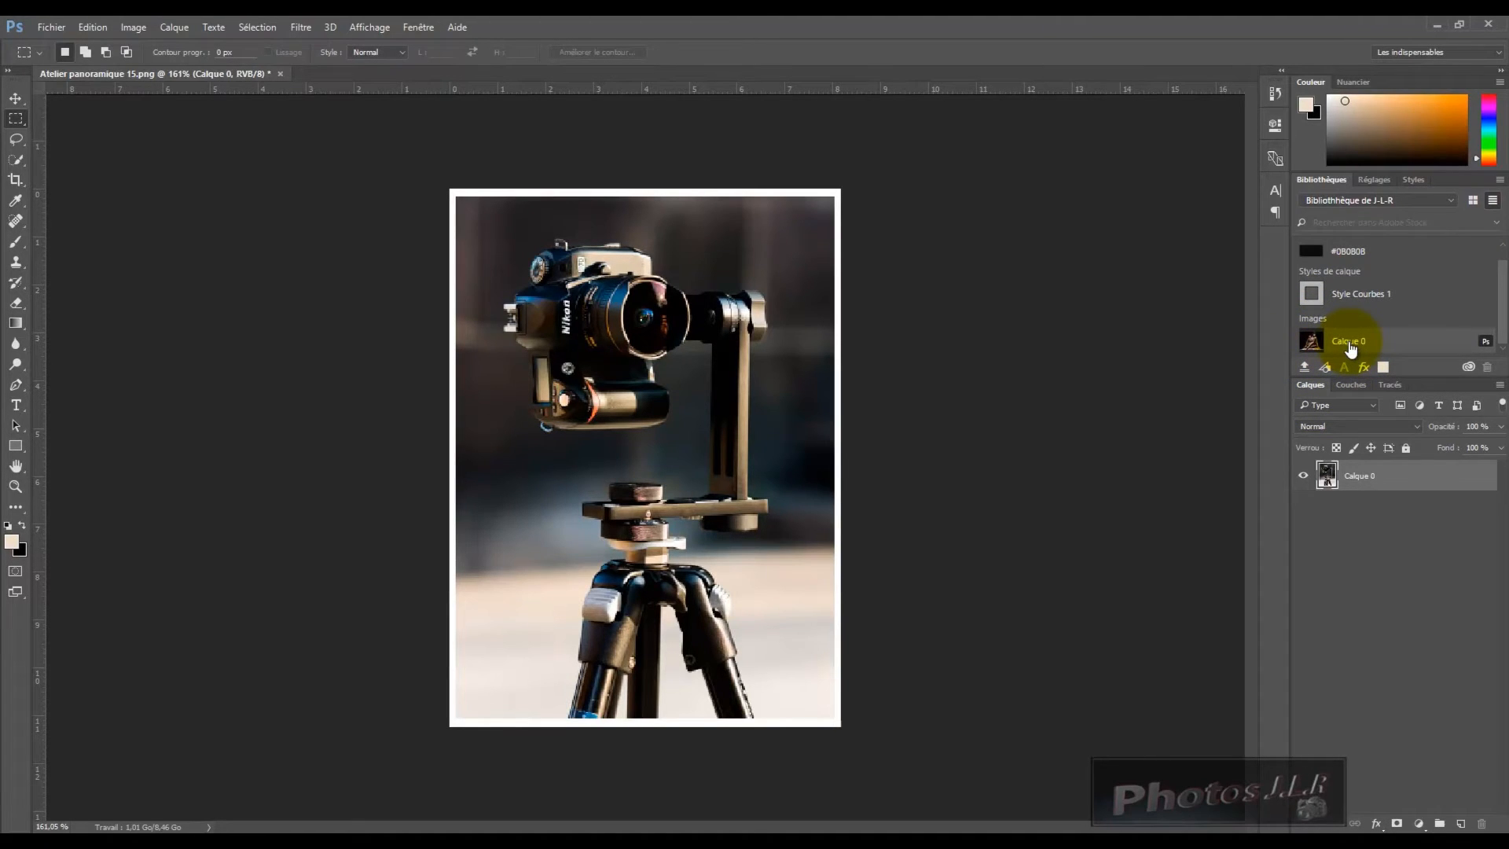
{"action": "double_click", "coordinate": [1311, 345]}
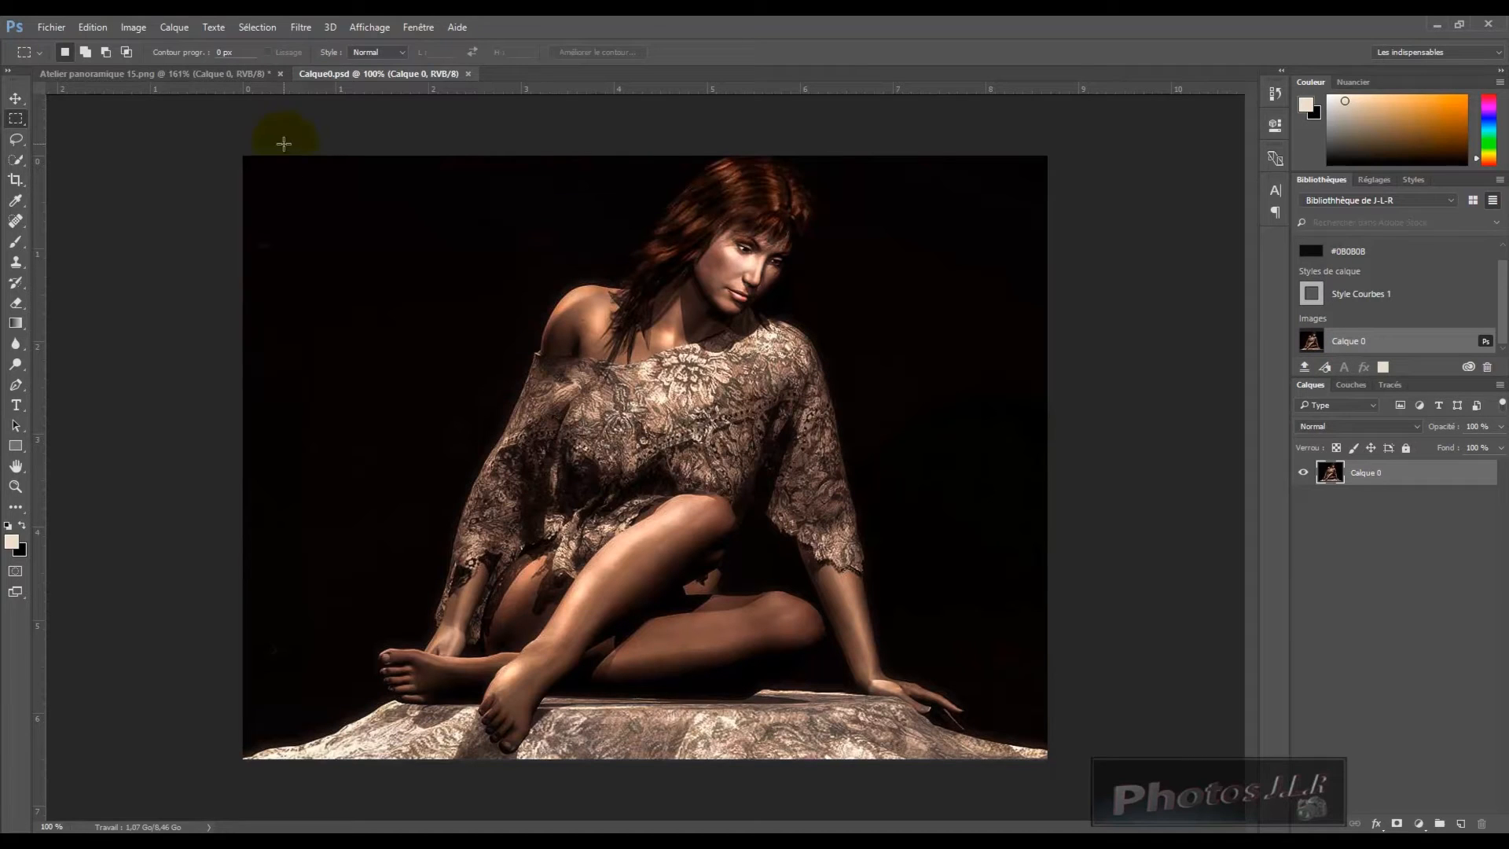
{"action": "left_click", "coordinate": [280, 73]}
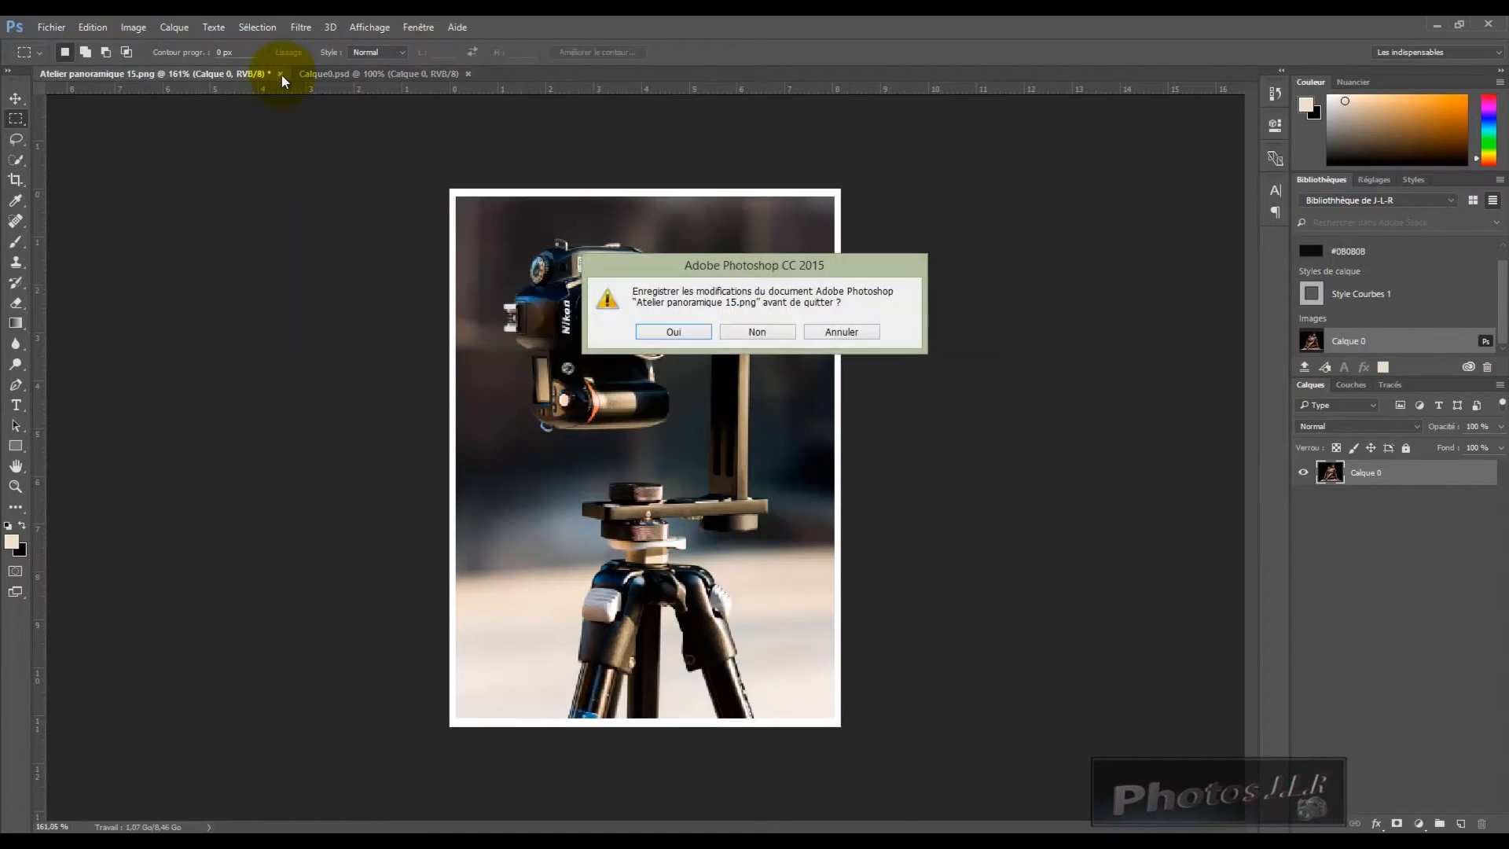
{"action": "left_click", "coordinate": [757, 332]}
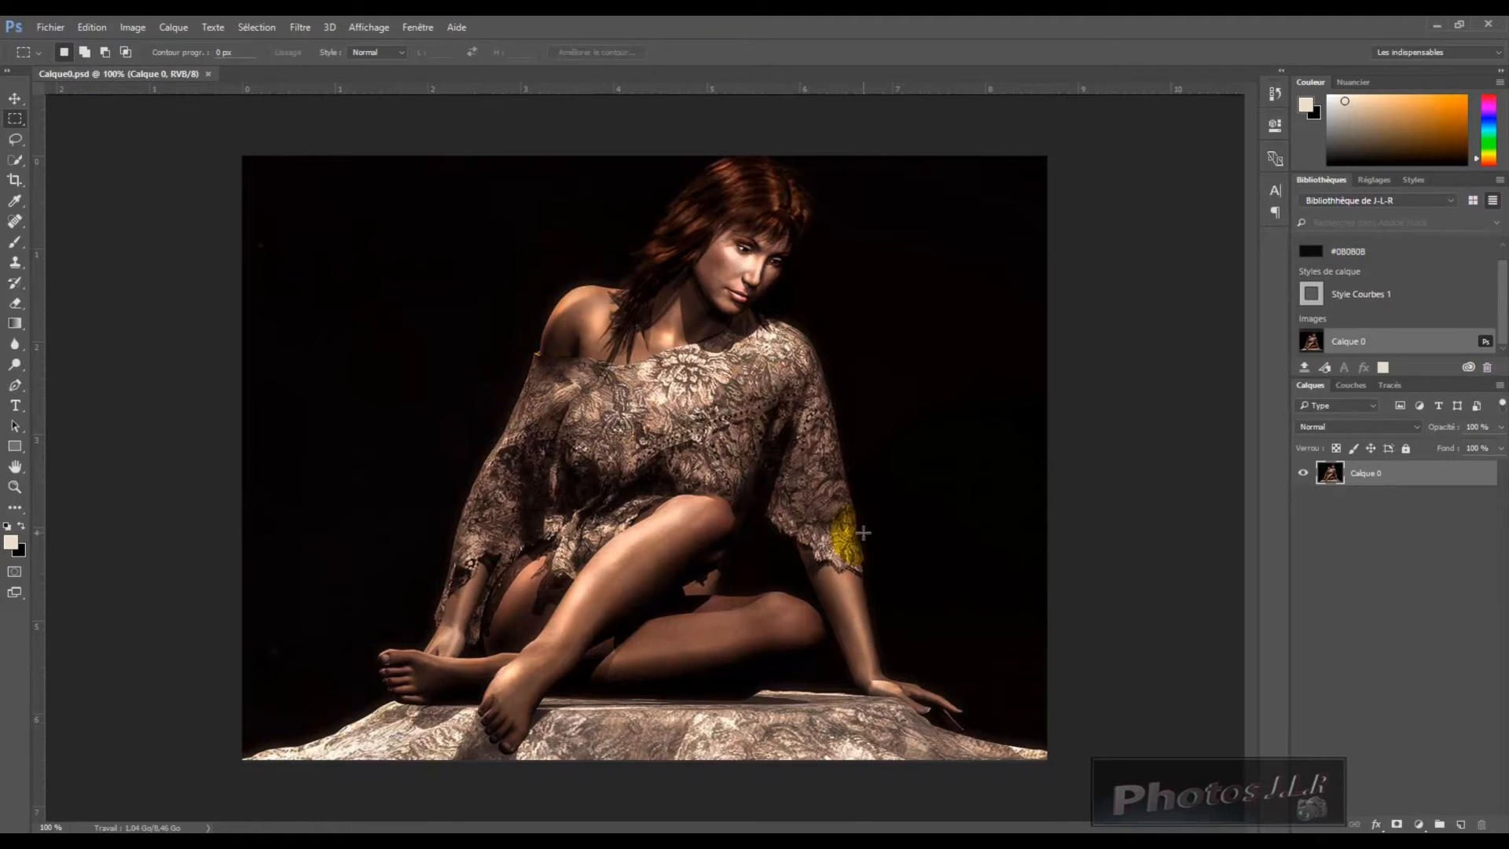
Duplicate the Calque 0 layer as Calque 0 copie within Calque0.psd.
{"action": "right_click", "coordinate": [1420, 481]}
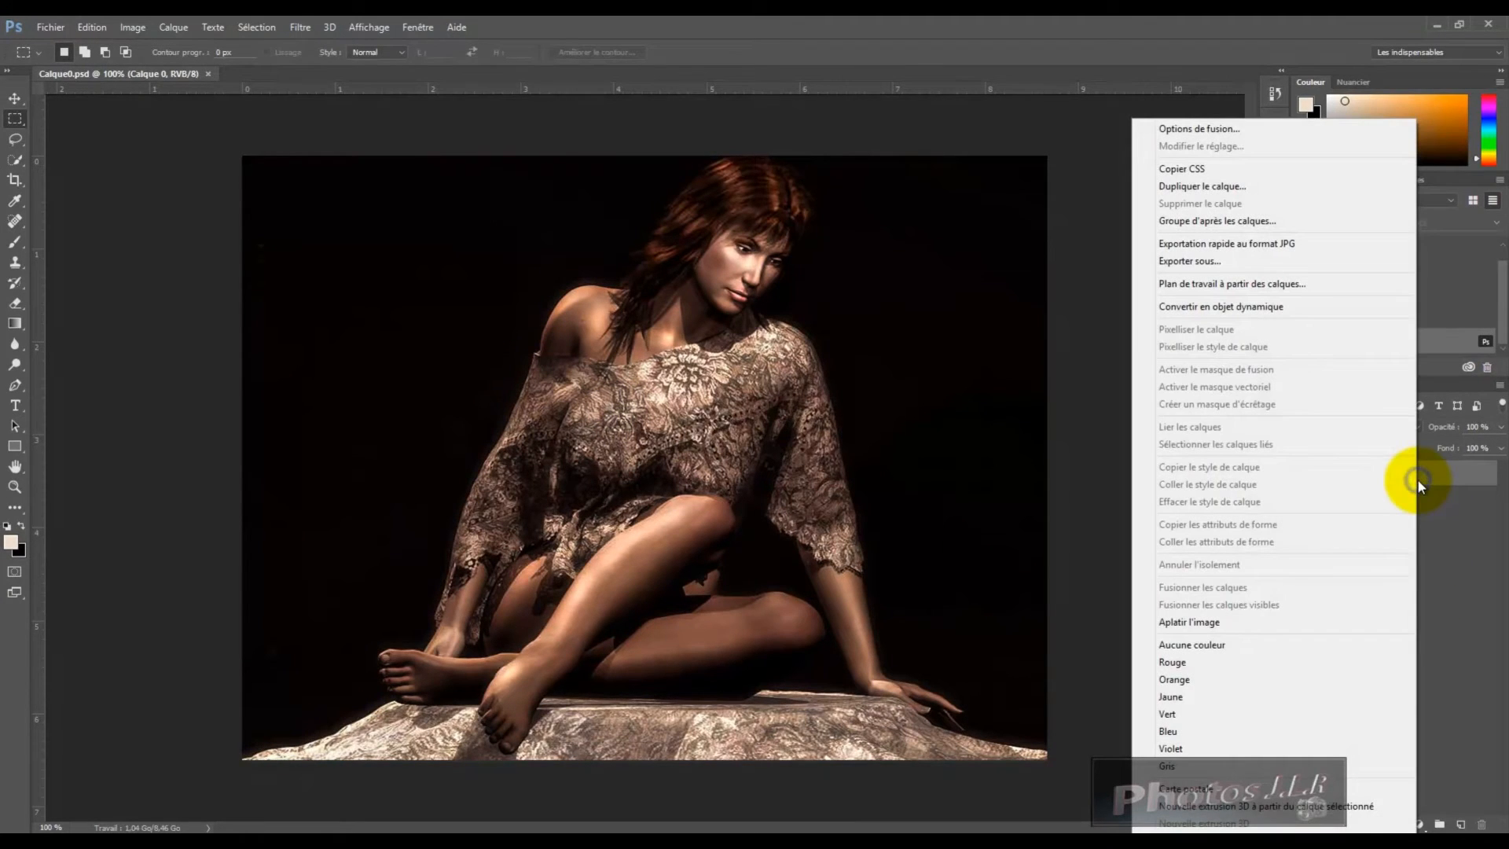
{"action": "left_click", "coordinate": [1223, 187]}
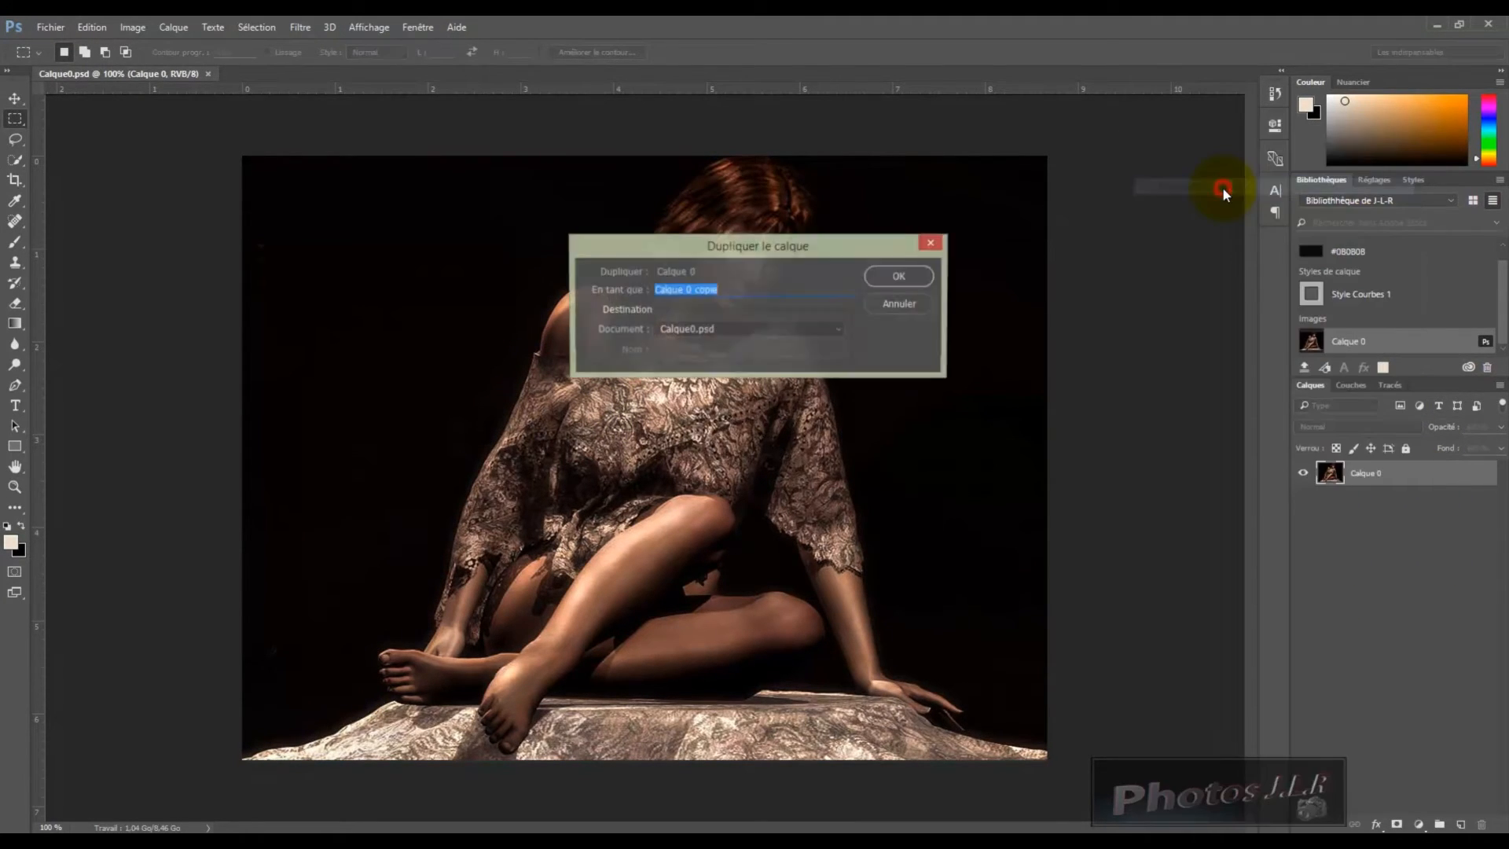
{"action": "left_click", "coordinate": [881, 277]}
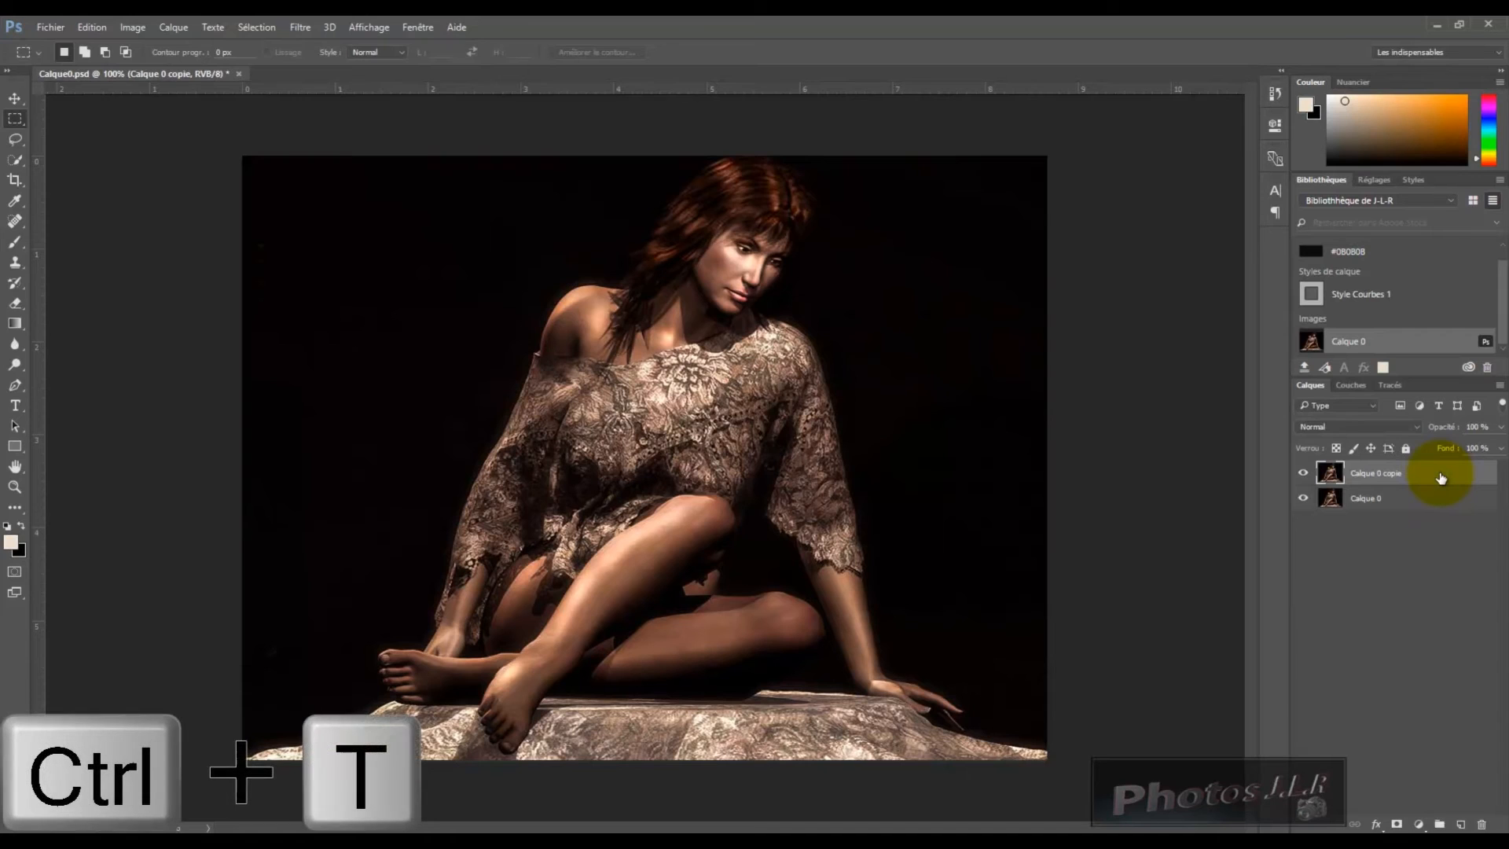
Scale Calque 0 copie down to about 97.8 % with Free Transform and centre it on the canvas.
{"action": "key", "text": "ctrl+t"}
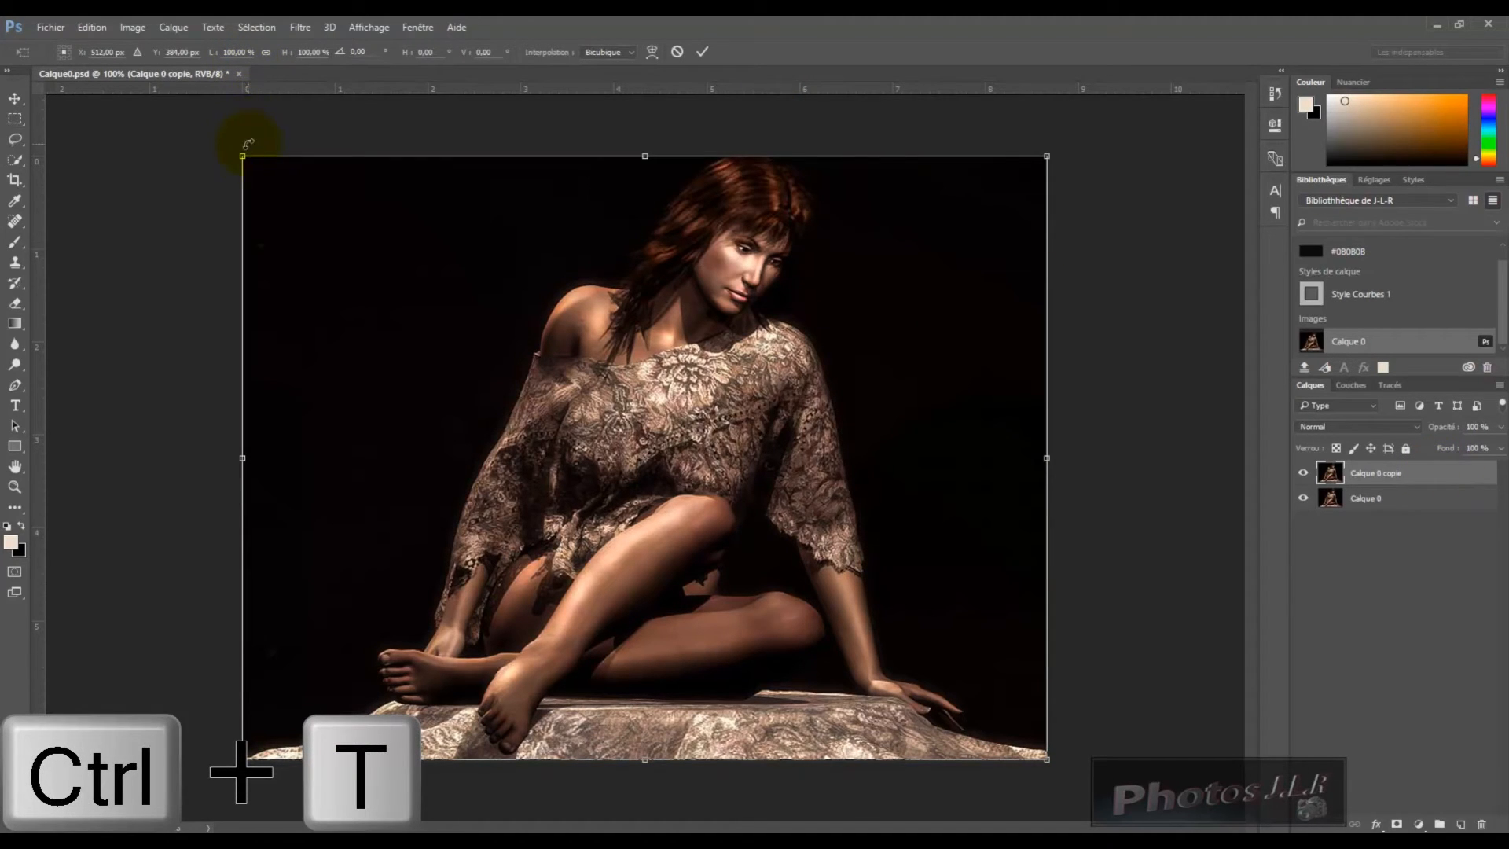
{"action": "left_click_drag", "start_coordinate": [241, 158], "coordinate": [259, 169]}
{"action": "left_click_drag", "start_coordinate": [715, 456], "coordinate": [704, 451]}
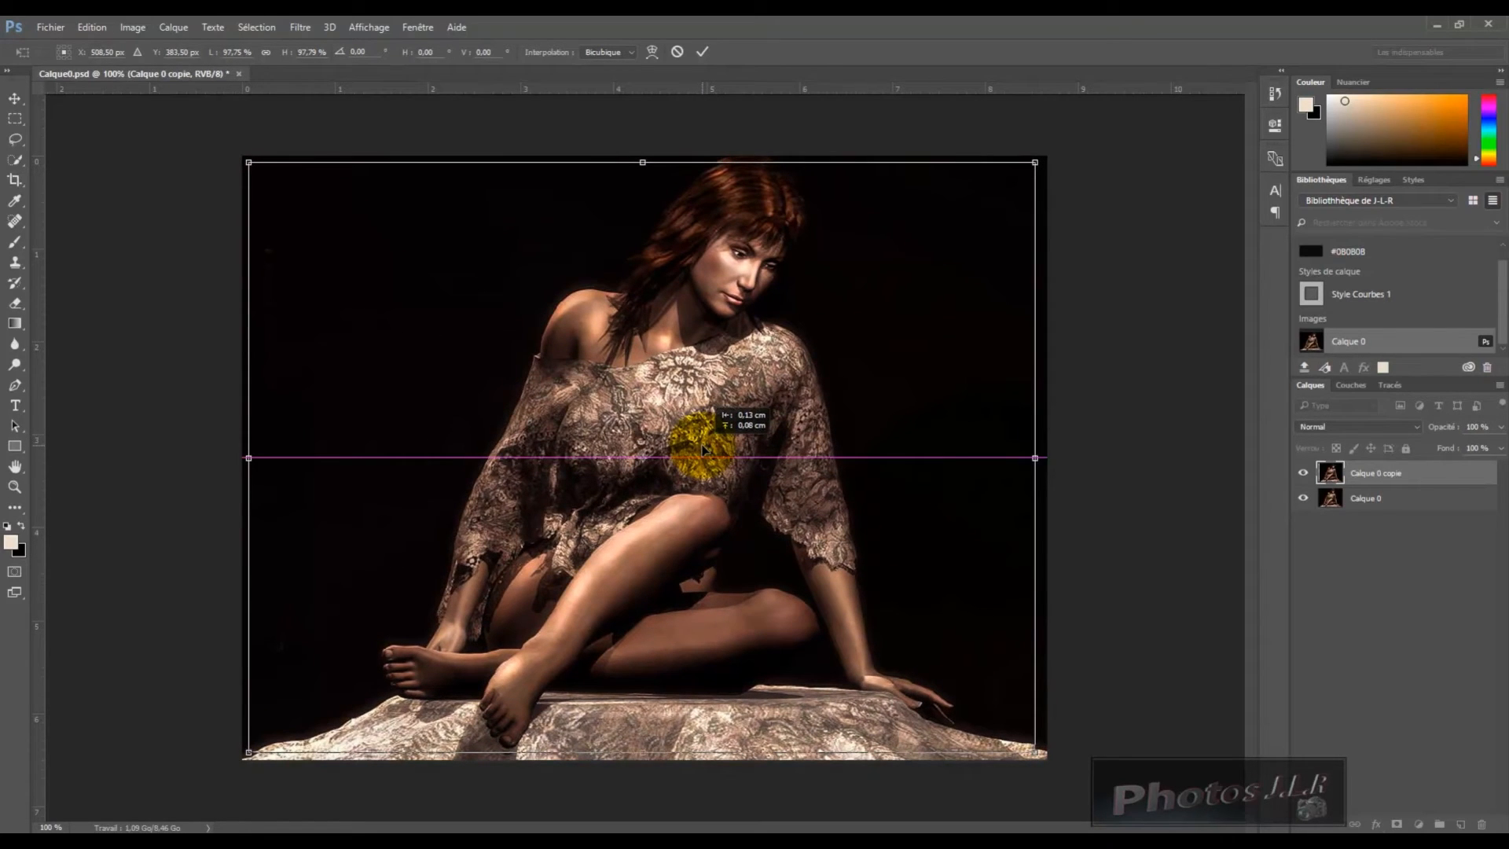
{"action": "left_click_drag", "start_coordinate": [704, 450], "coordinate": [706, 449]}
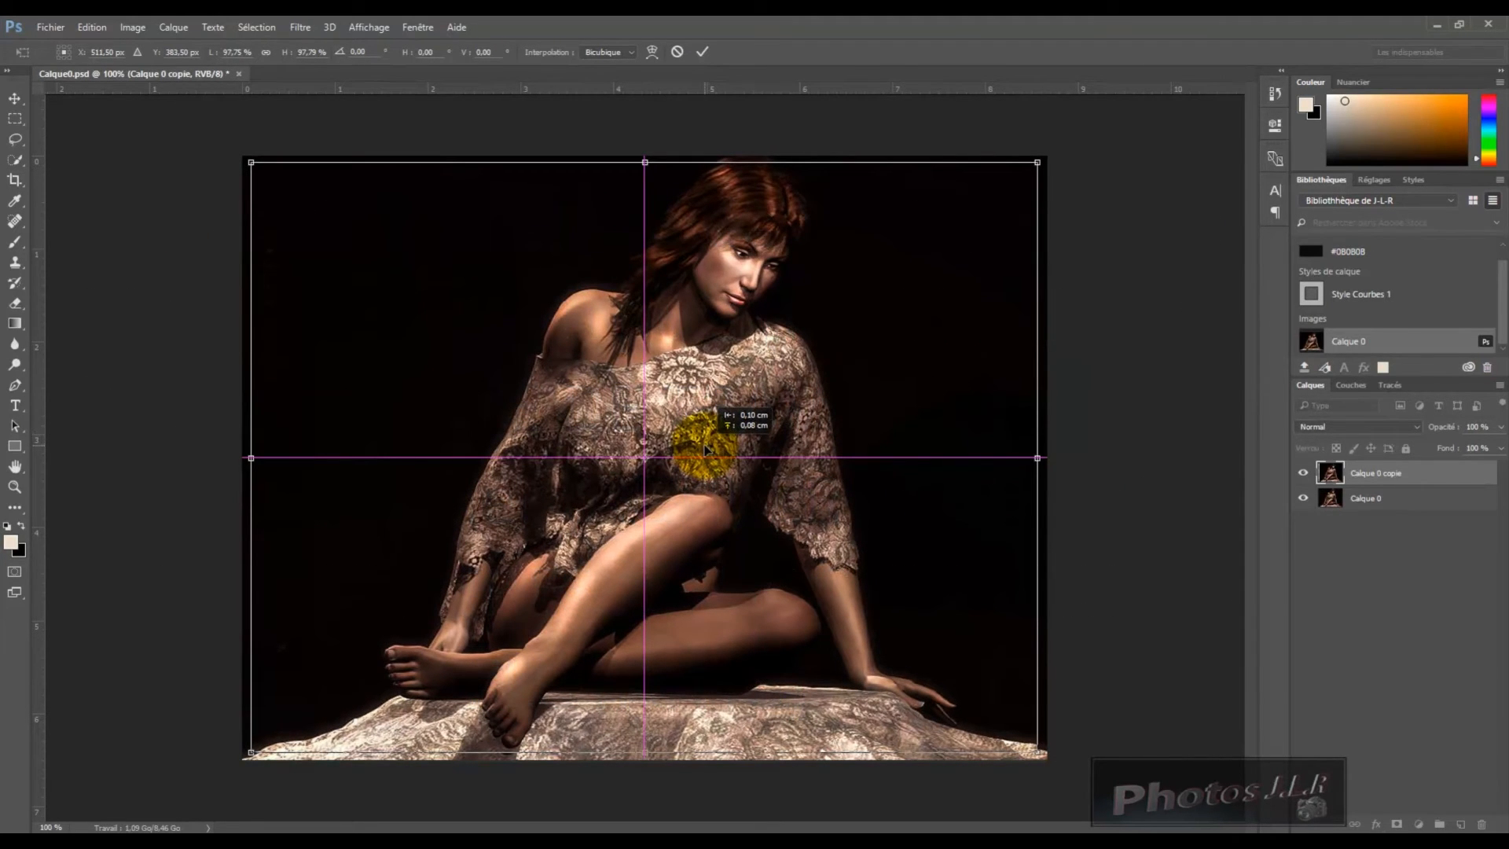
{"action": "left_click_drag", "start_coordinate": [705, 449], "coordinate": [705, 448]}
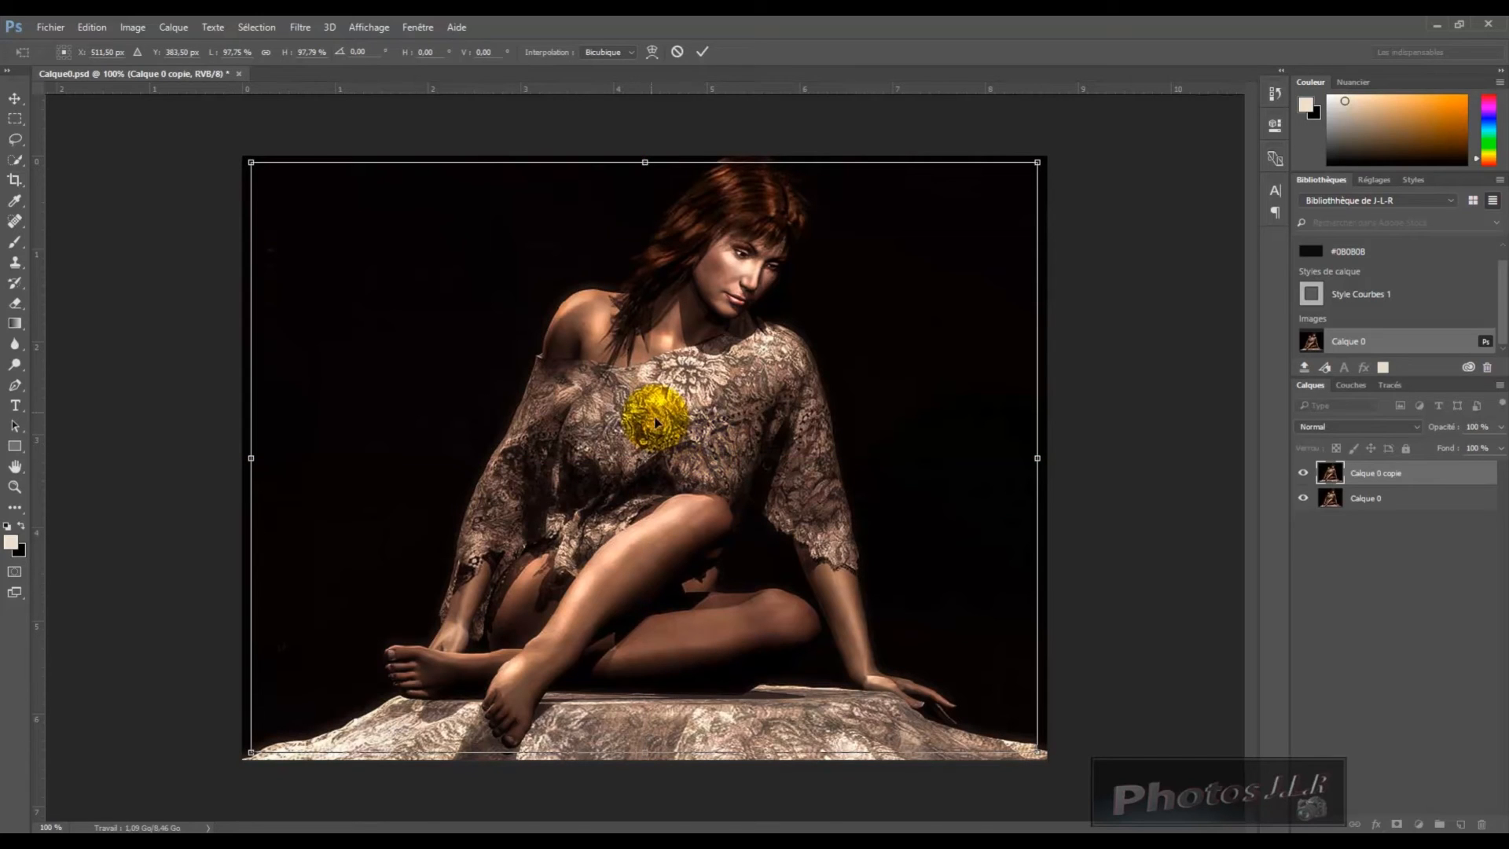
{"action": "left_click", "coordinate": [704, 55]}
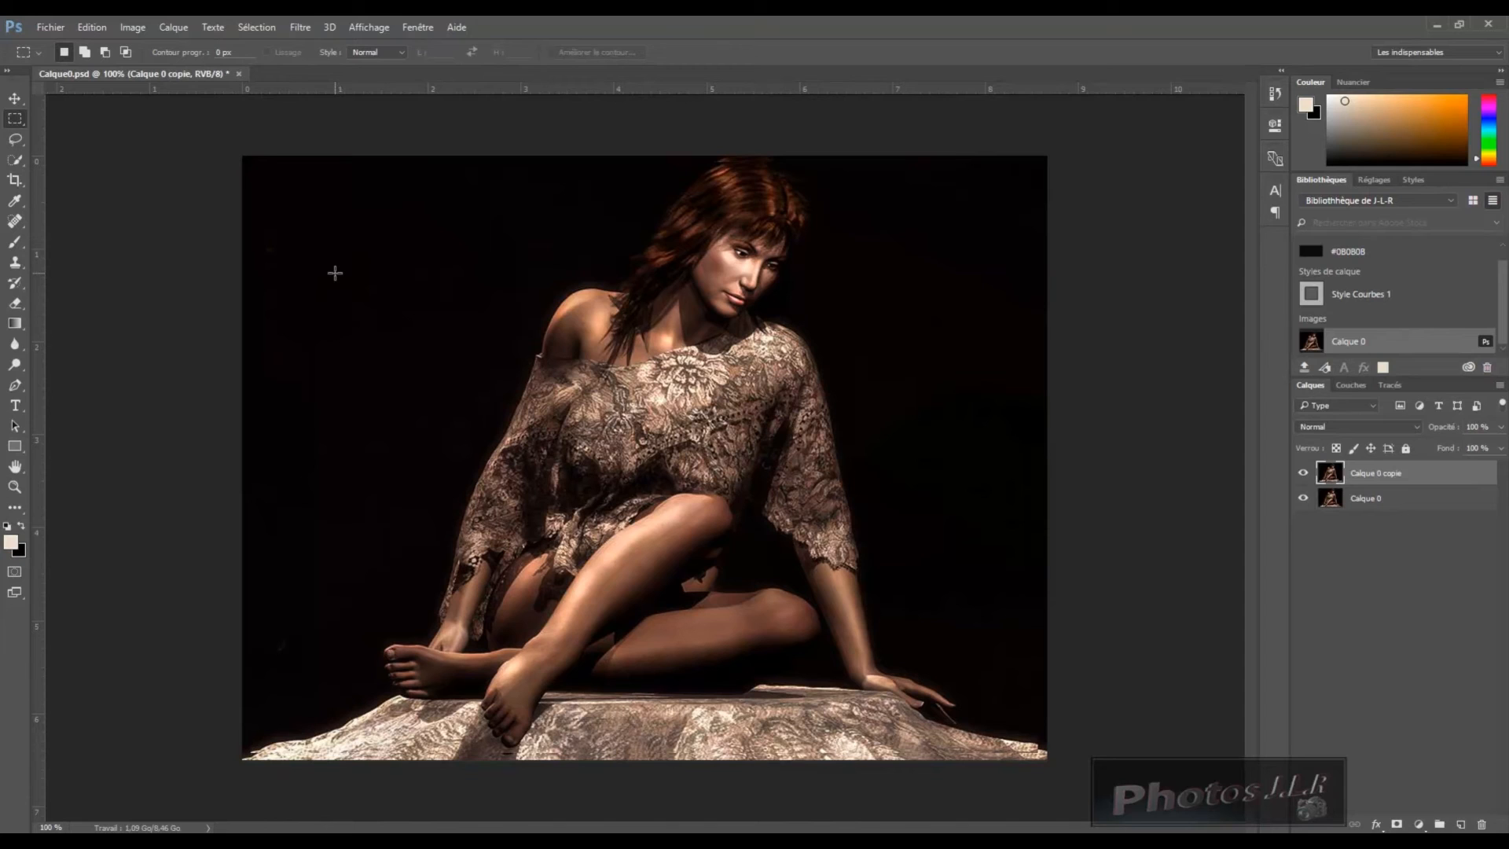
Paint Calque 0 with a large brush in a pale beige sampled from the draped rock, forming a border around the picture.
{"action": "left_click", "coordinate": [1420, 503]}
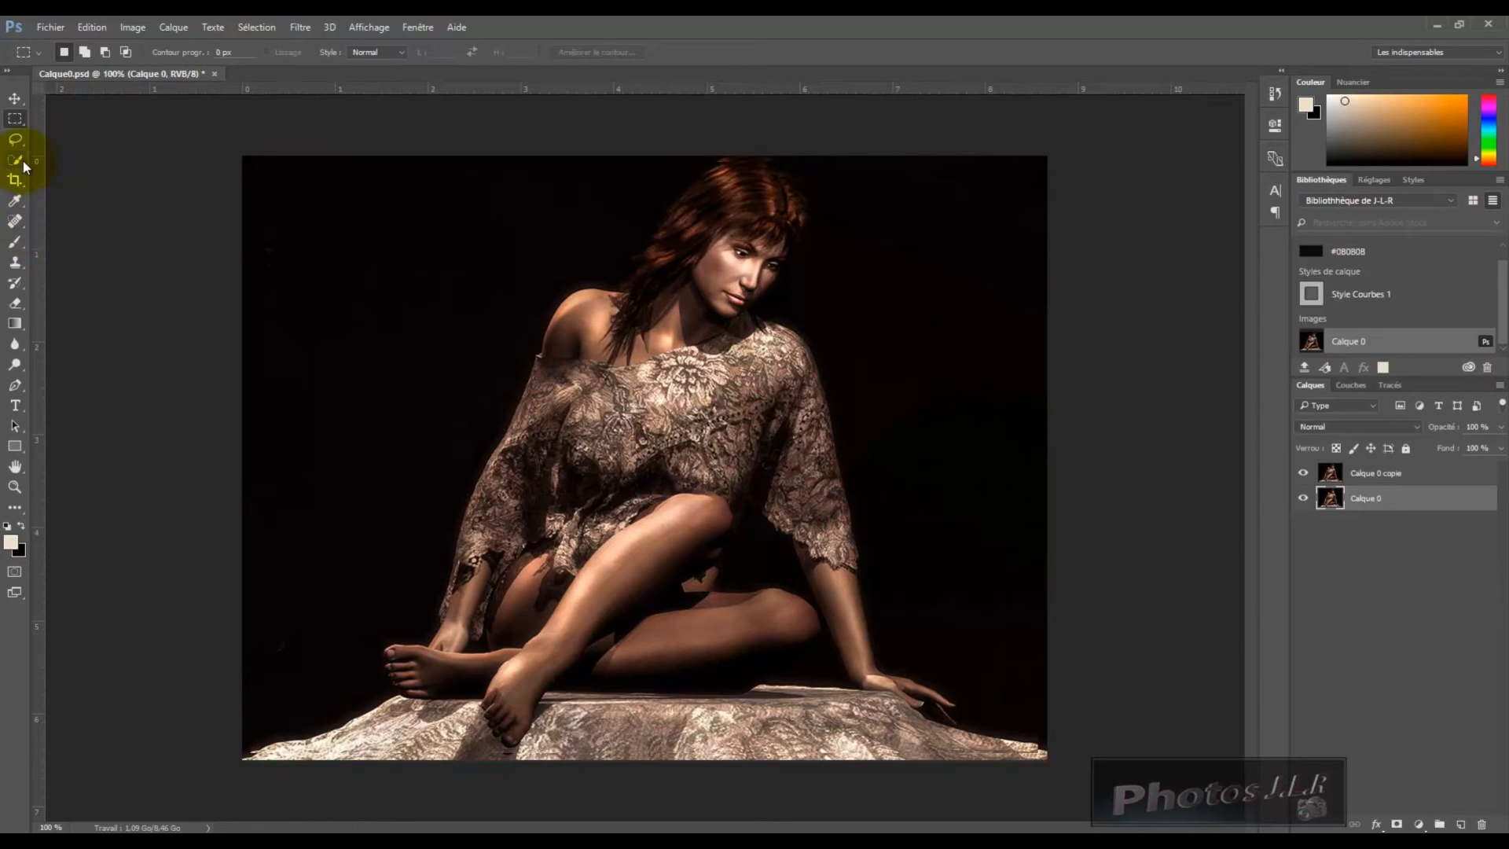
{"action": "left_click", "coordinate": [16, 242]}
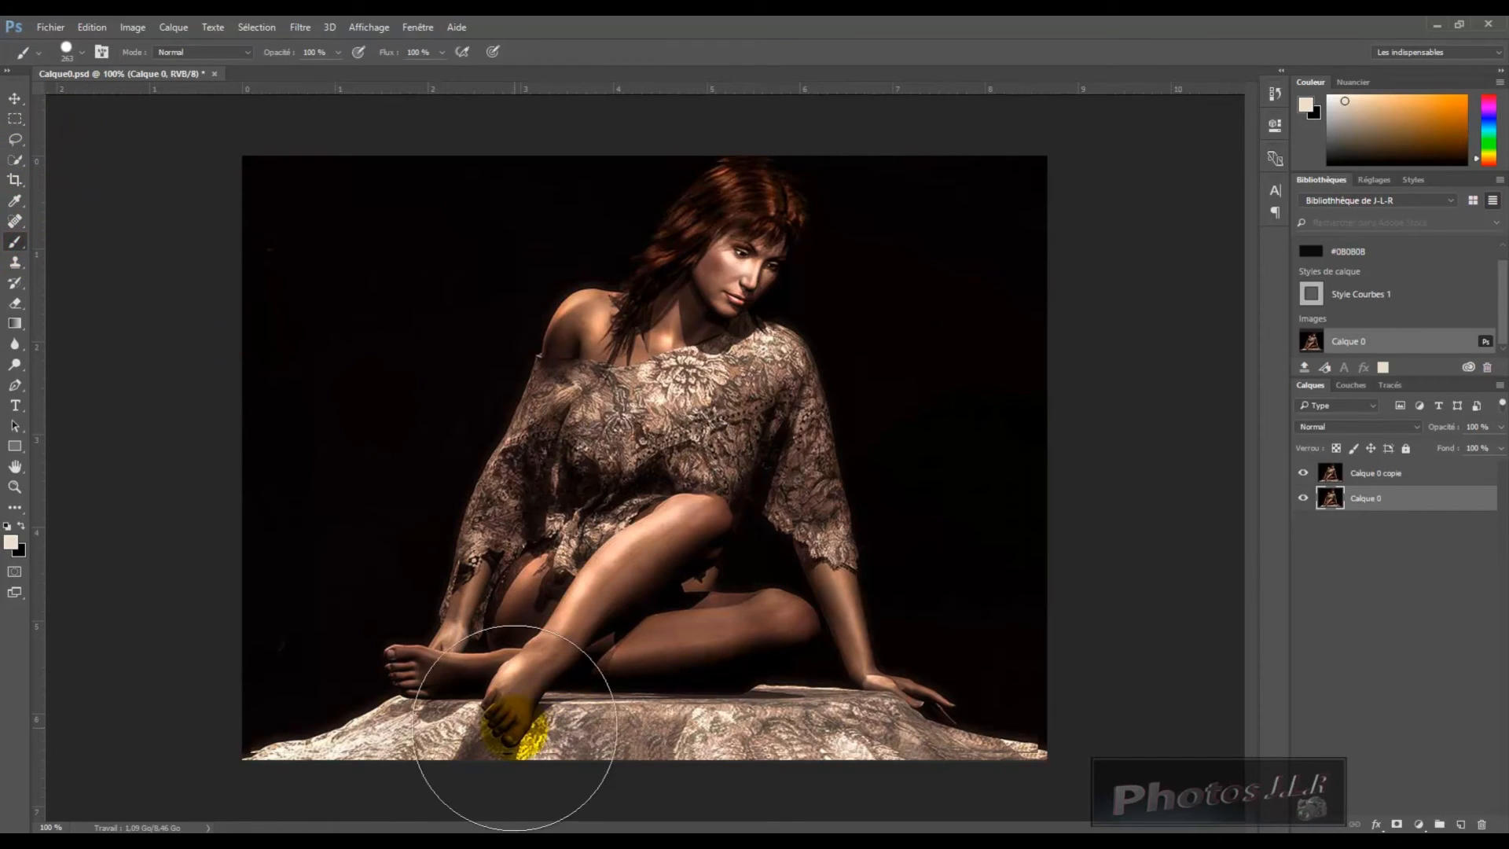
{"action": "key", "text": "alt"}
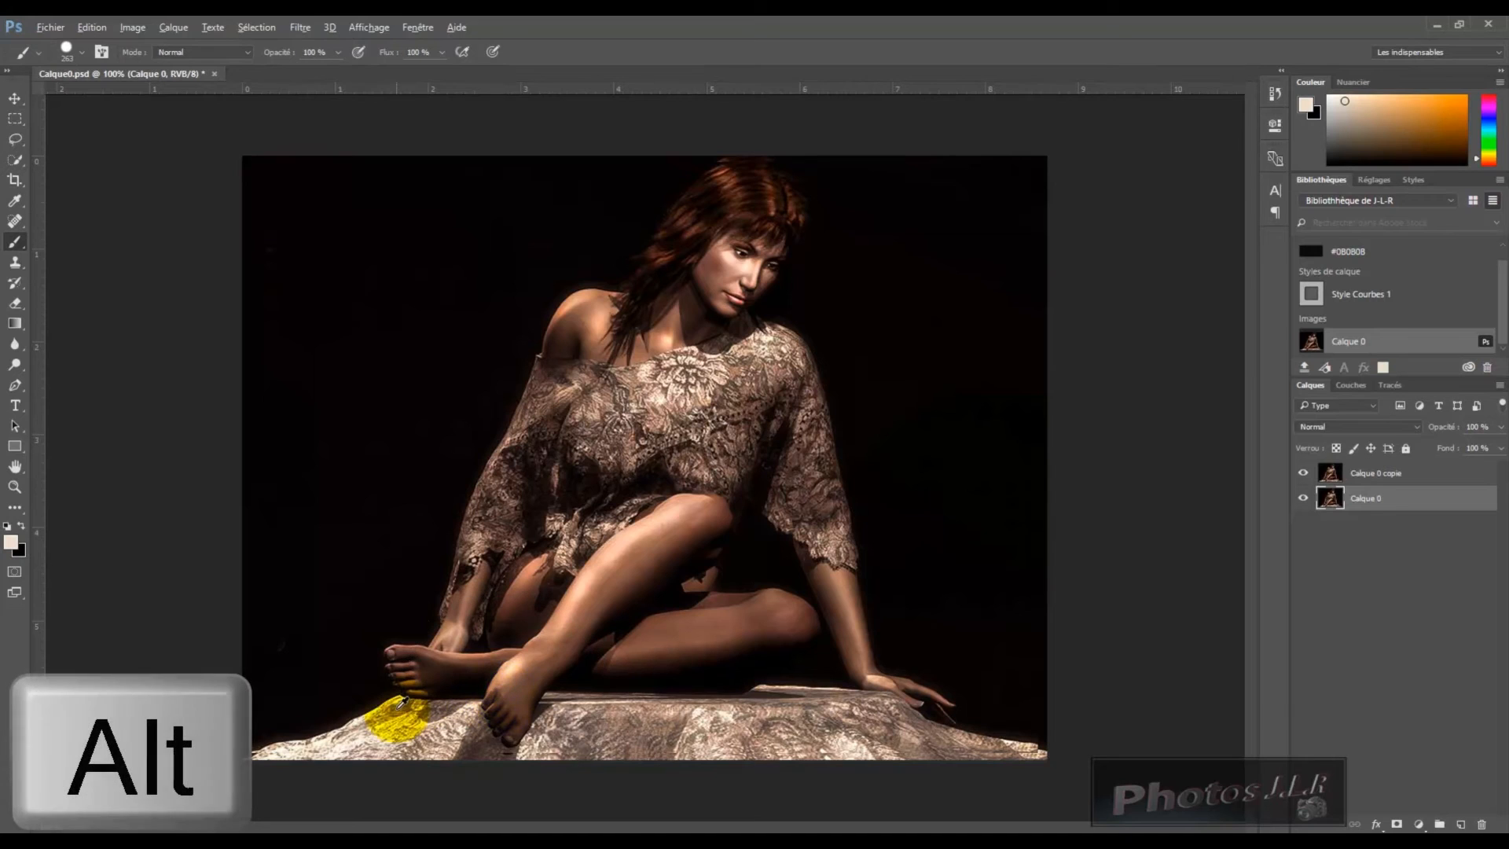
{"action": "left_click", "coordinate": [379, 733], "text": "alt"}
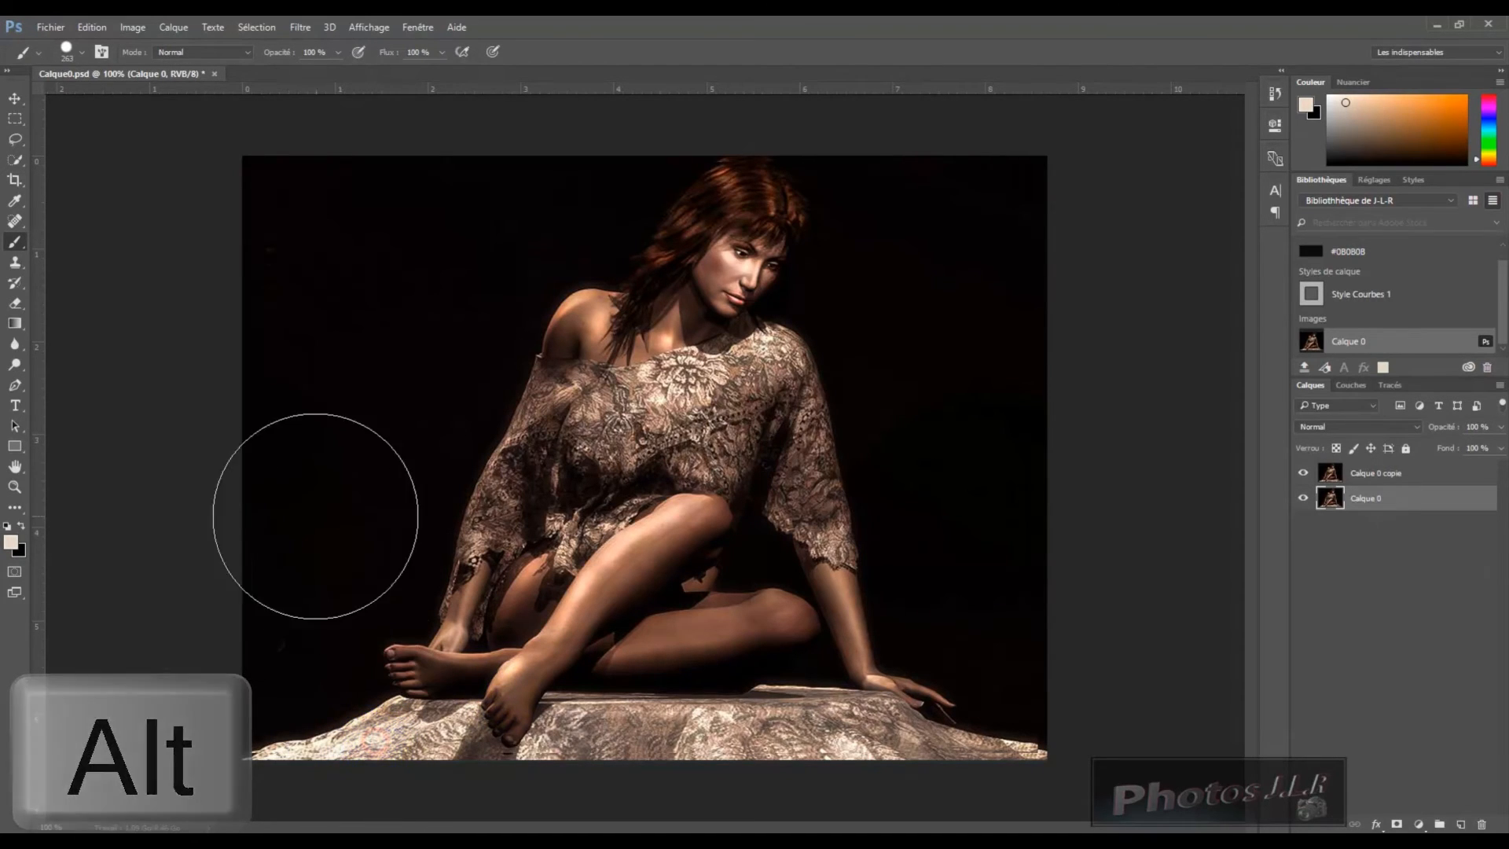
{"action": "mouse_move", "coordinate": [227, 339]}
{"action": "left_mouse_down"}
{"action": "mouse_move", "coordinate": [208, 274]}
{"action": "mouse_move", "coordinate": [237, 216]}
{"action": "mouse_move", "coordinate": [978, 253]}
{"action": "mouse_move", "coordinate": [1040, 233]}
{"action": "mouse_move", "coordinate": [1055, 732]}
{"action": "mouse_move", "coordinate": [391, 746]}
{"action": "mouse_move", "coordinate": [263, 727]}
{"action": "mouse_move", "coordinate": [222, 463]}
{"action": "mouse_move", "coordinate": [239, 318]}
{"action": "mouse_move", "coordinate": [298, 137]}
{"action": "left_mouse_up"}
{"action": "left_click", "coordinate": [823, 708]}
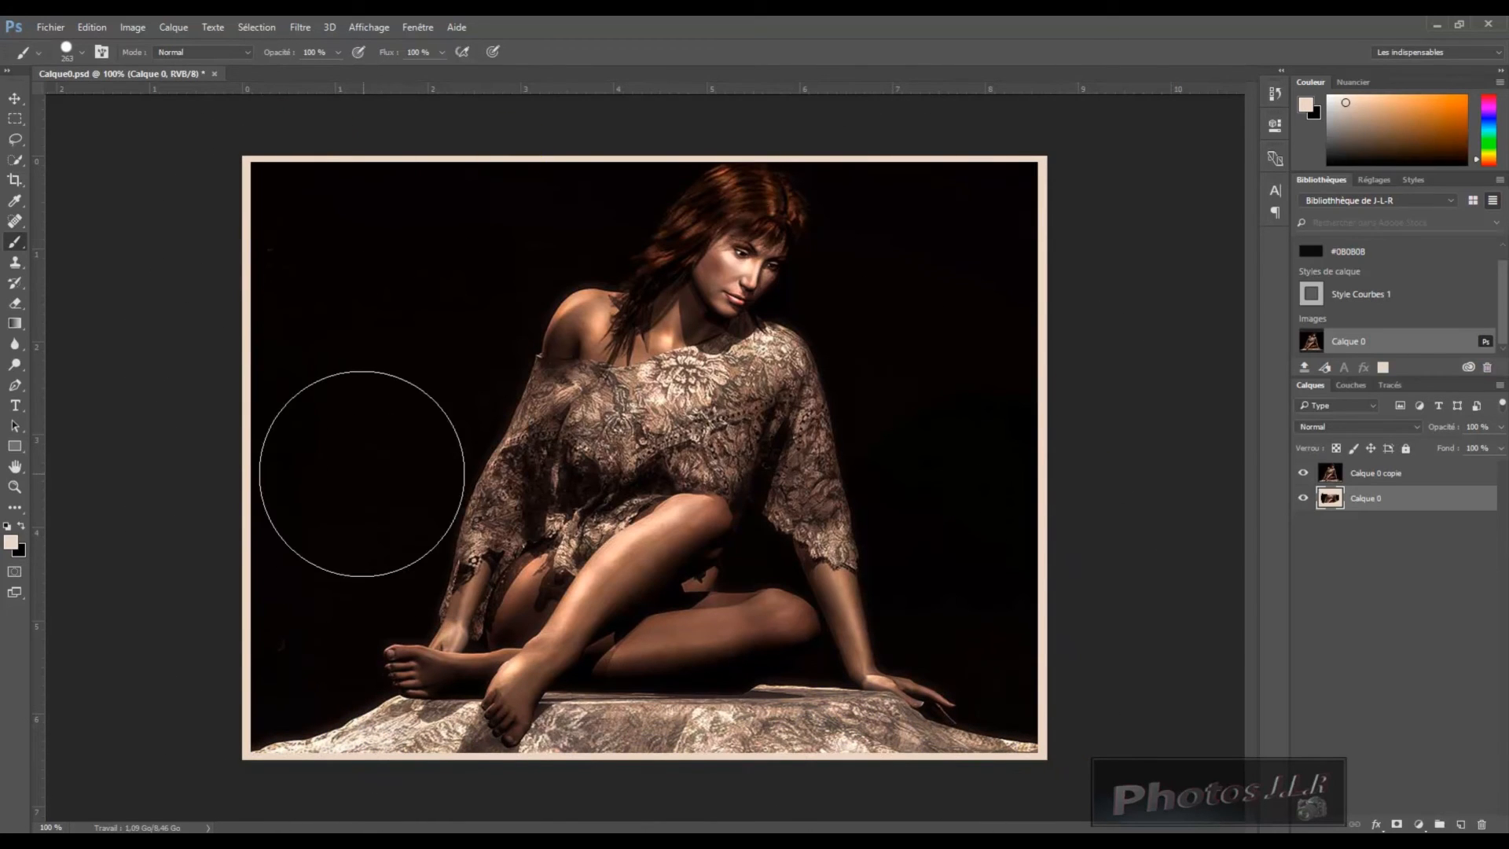
Apply the library layer style Style Courbes 1 to the Calque 0 copie layer.
{"action": "left_click", "coordinate": [14, 98]}
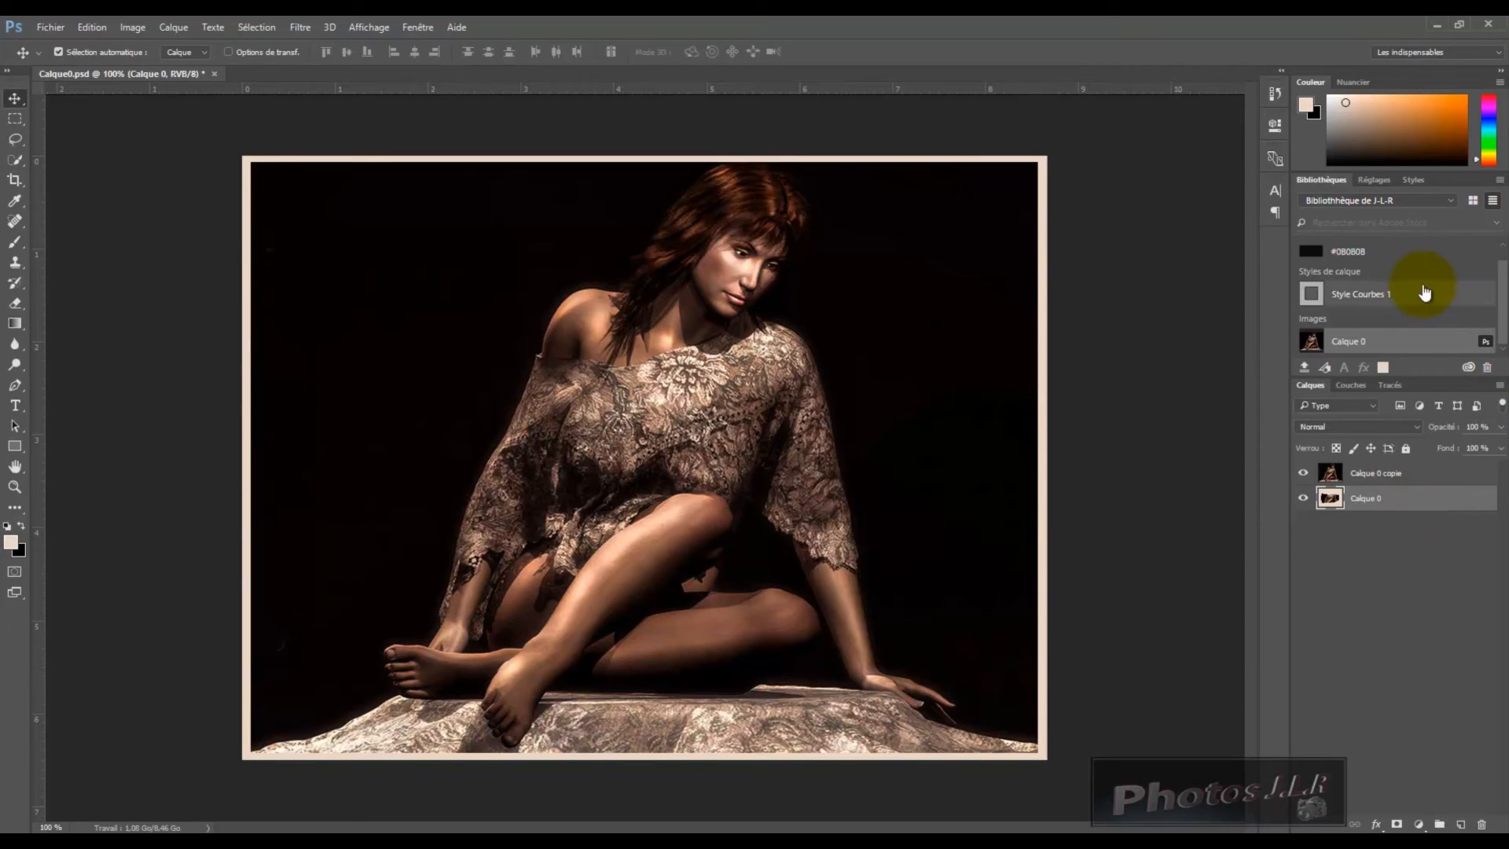
{"action": "left_click", "coordinate": [1421, 475]}
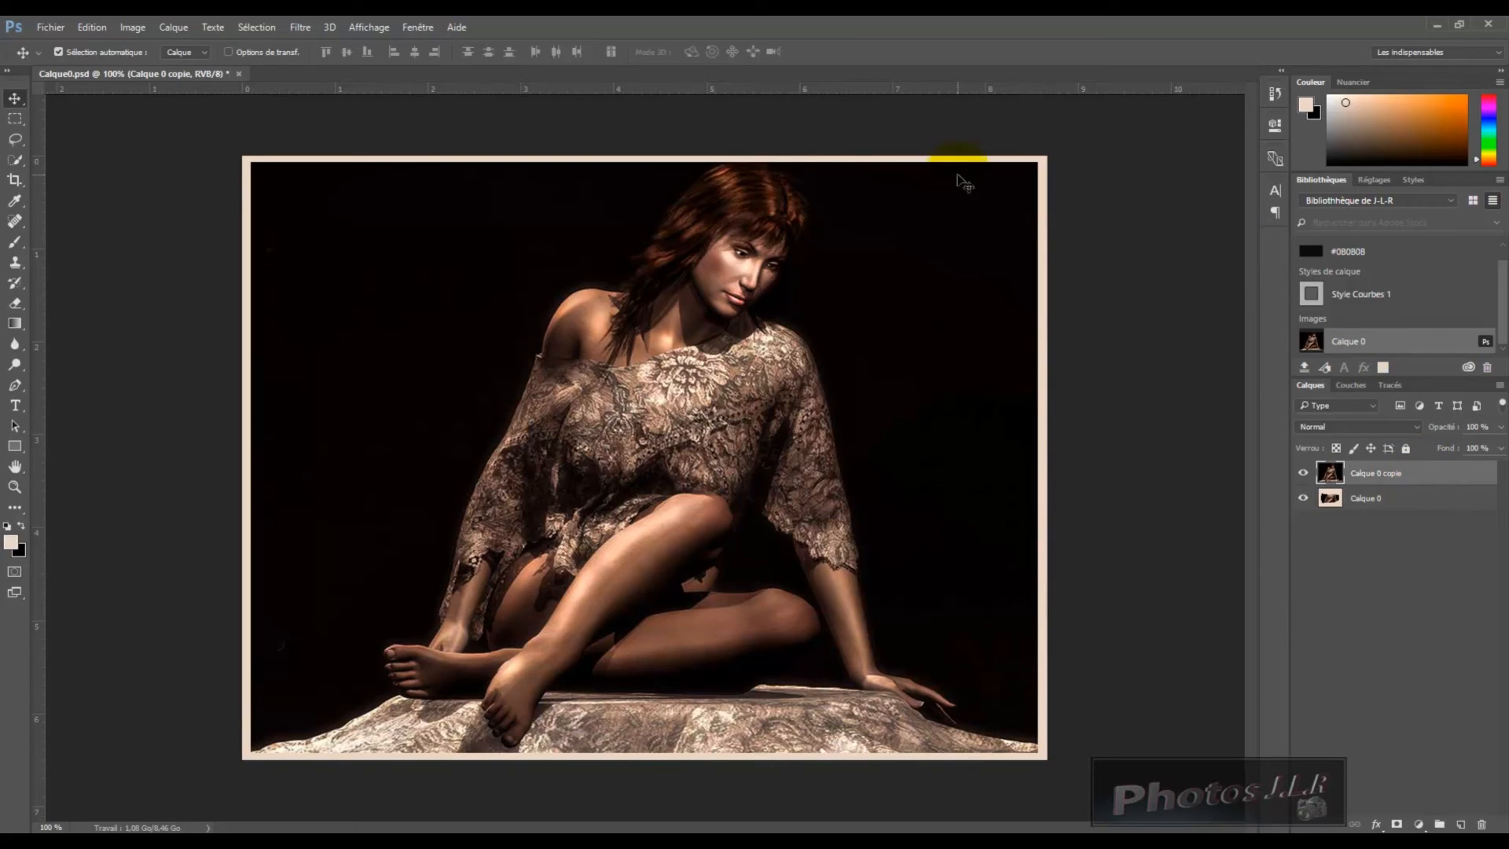
{"action": "left_click", "coordinate": [1412, 479]}
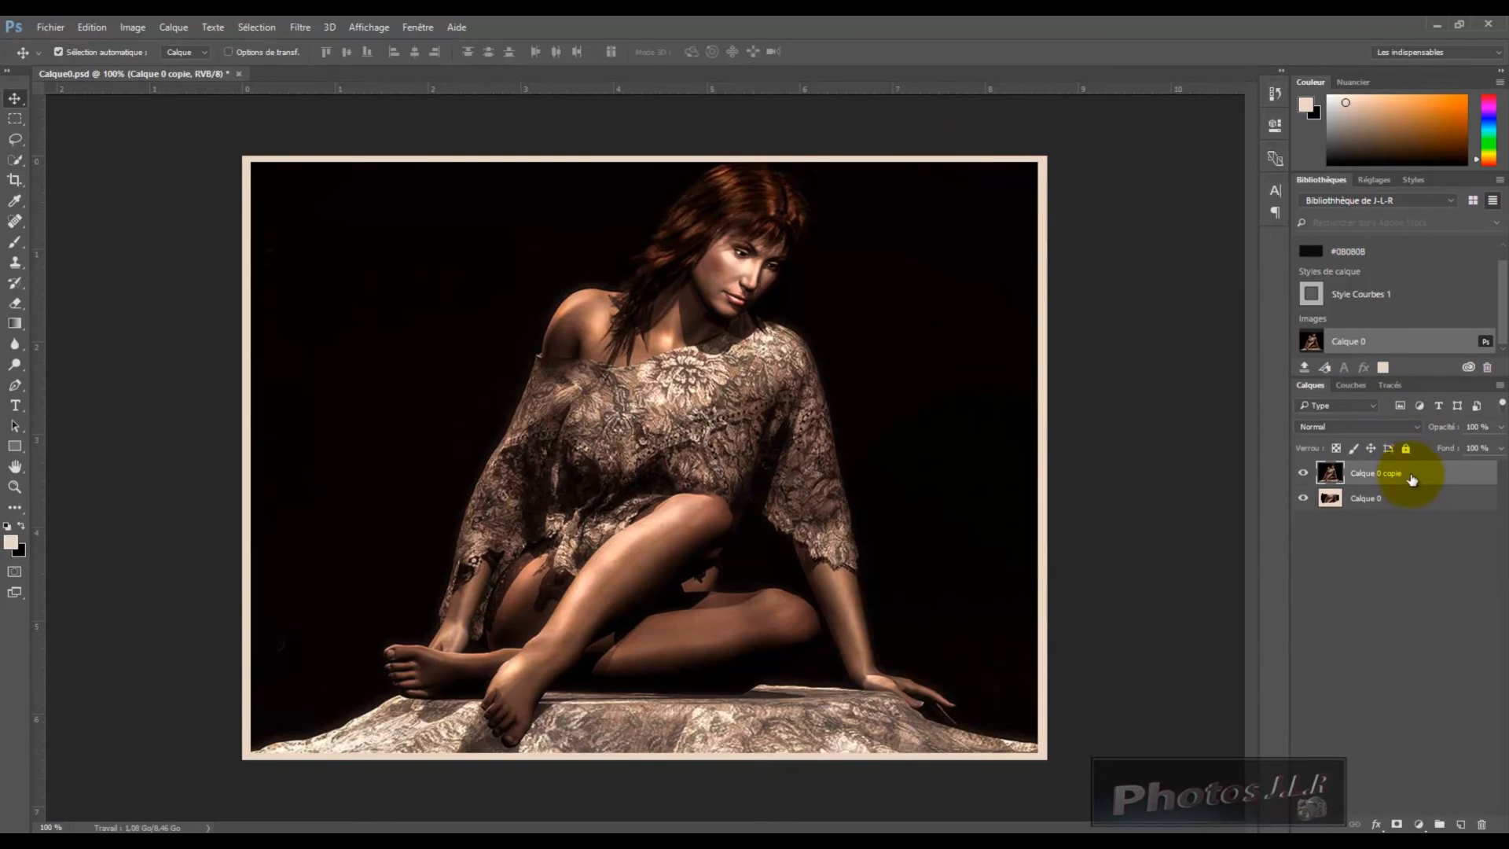
{"action": "left_click", "coordinate": [1329, 295]}
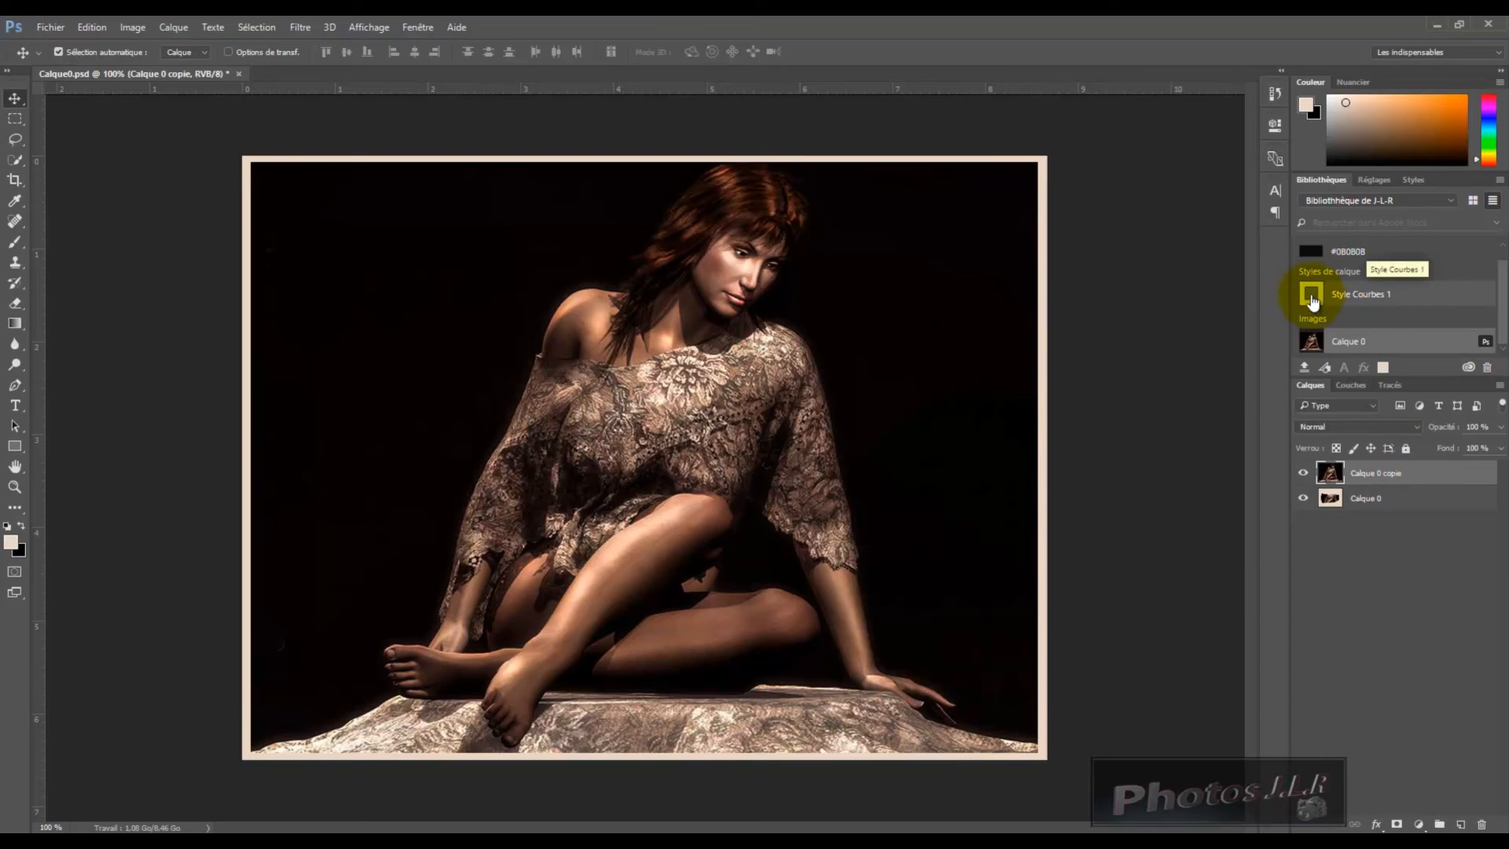
{"action": "left_click", "coordinate": [1311, 294]}
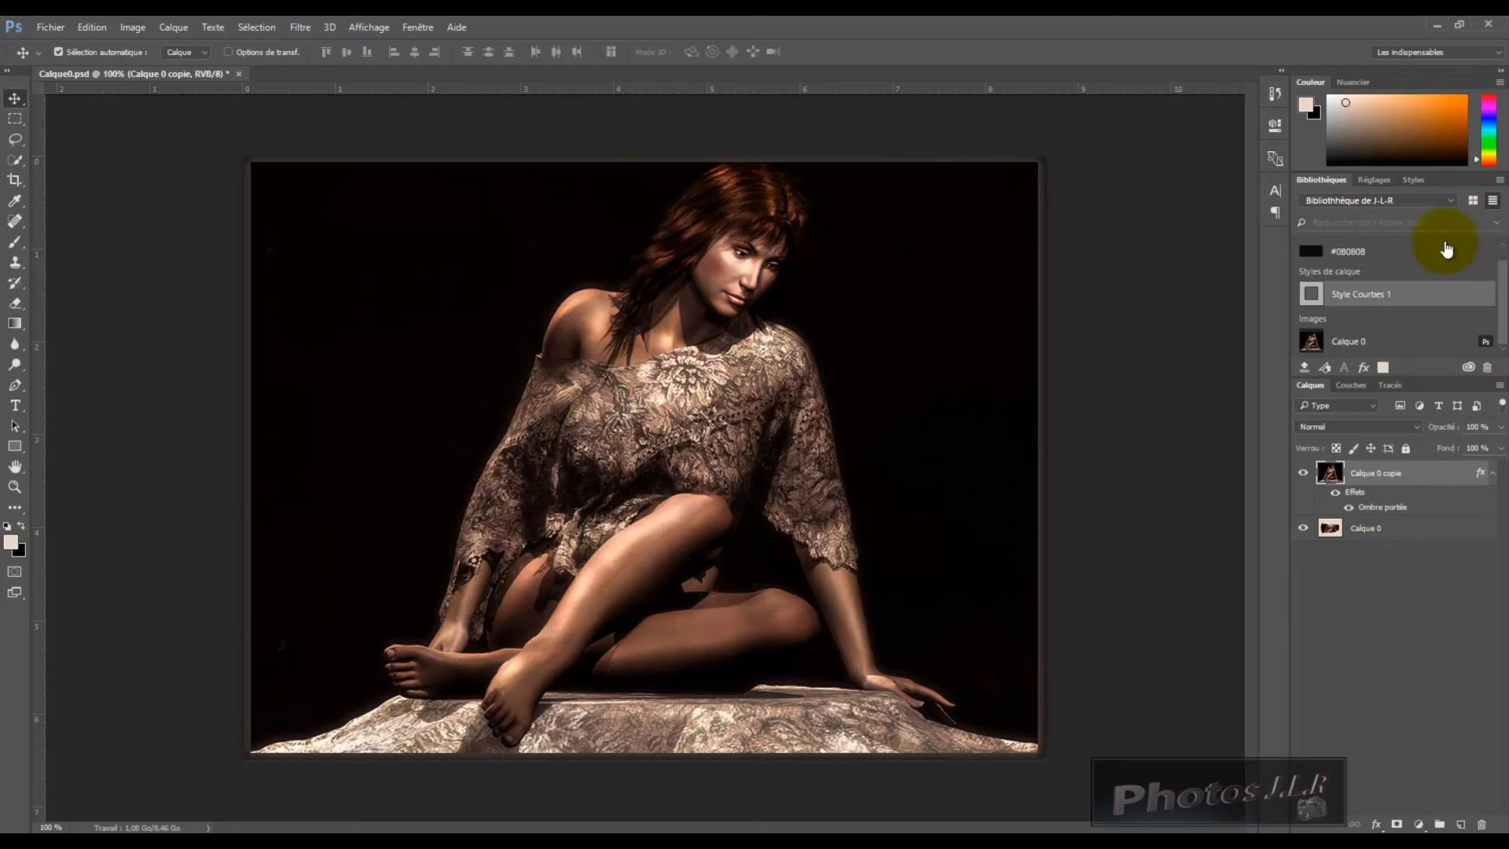
Review the colour, layer style and image stored in the library Bibliothhèque de J-L-R.
{"action": "scroll", "coordinate": [1505, 297], "scroll_direction": "up", "scroll_amount": 1}
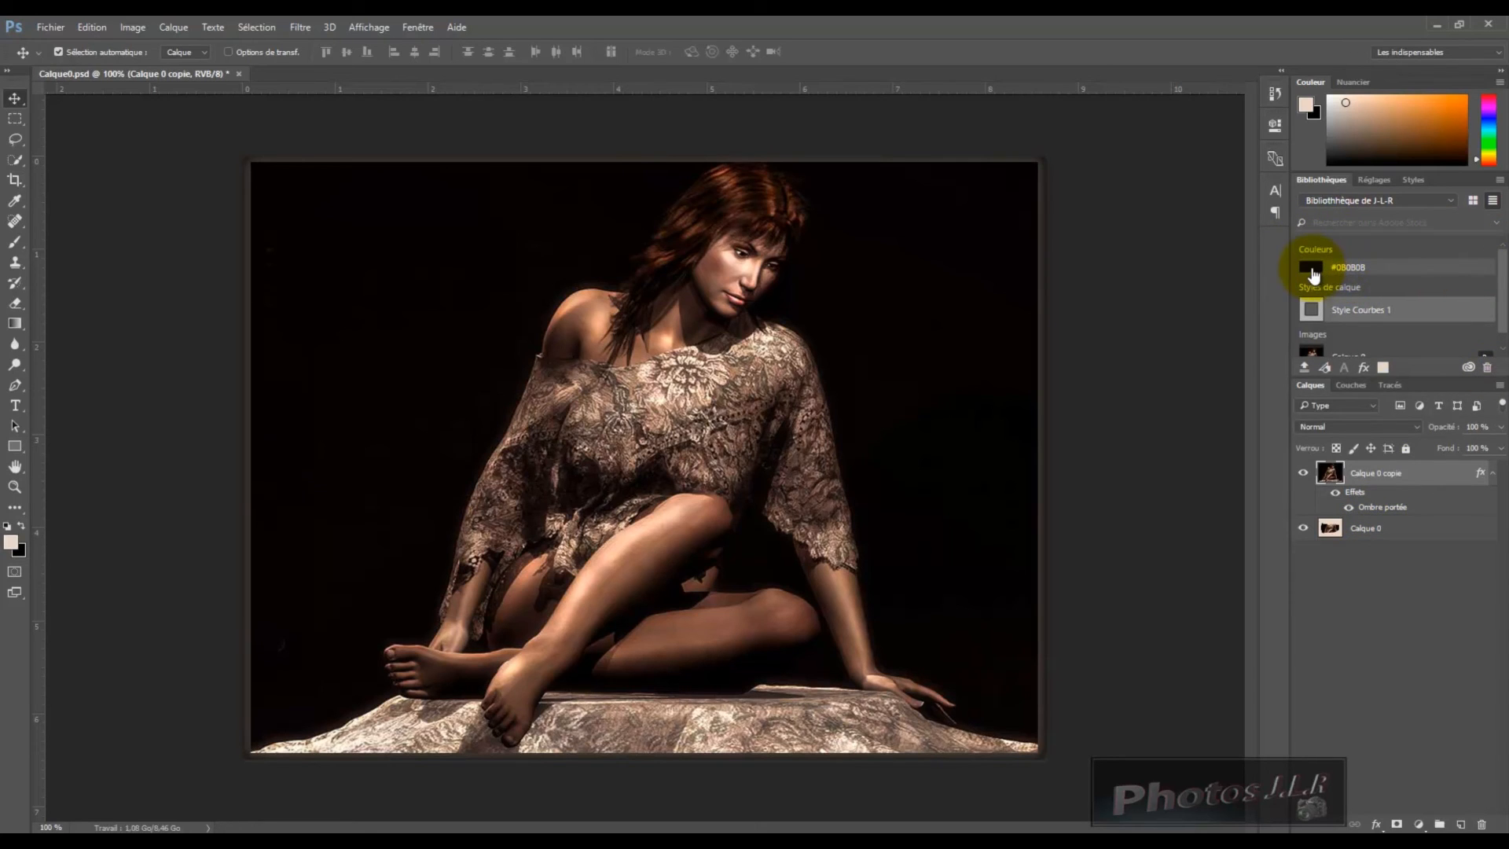
{"action": "mouse_move", "coordinate": [1315, 269]}
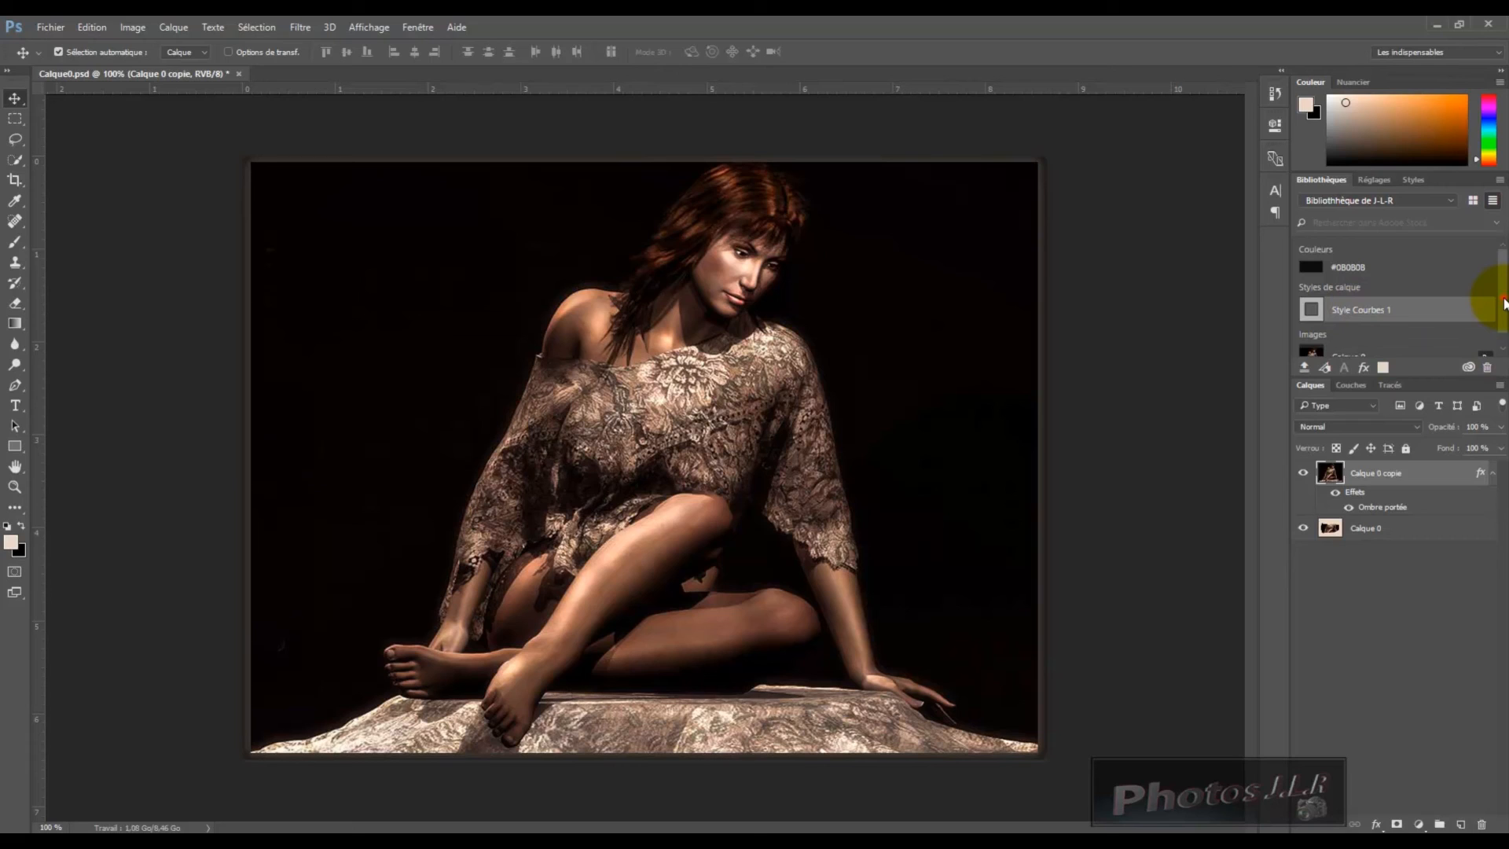
{"action": "left_click_drag", "start_coordinate": [1504, 302], "coordinate": [1502, 319]}
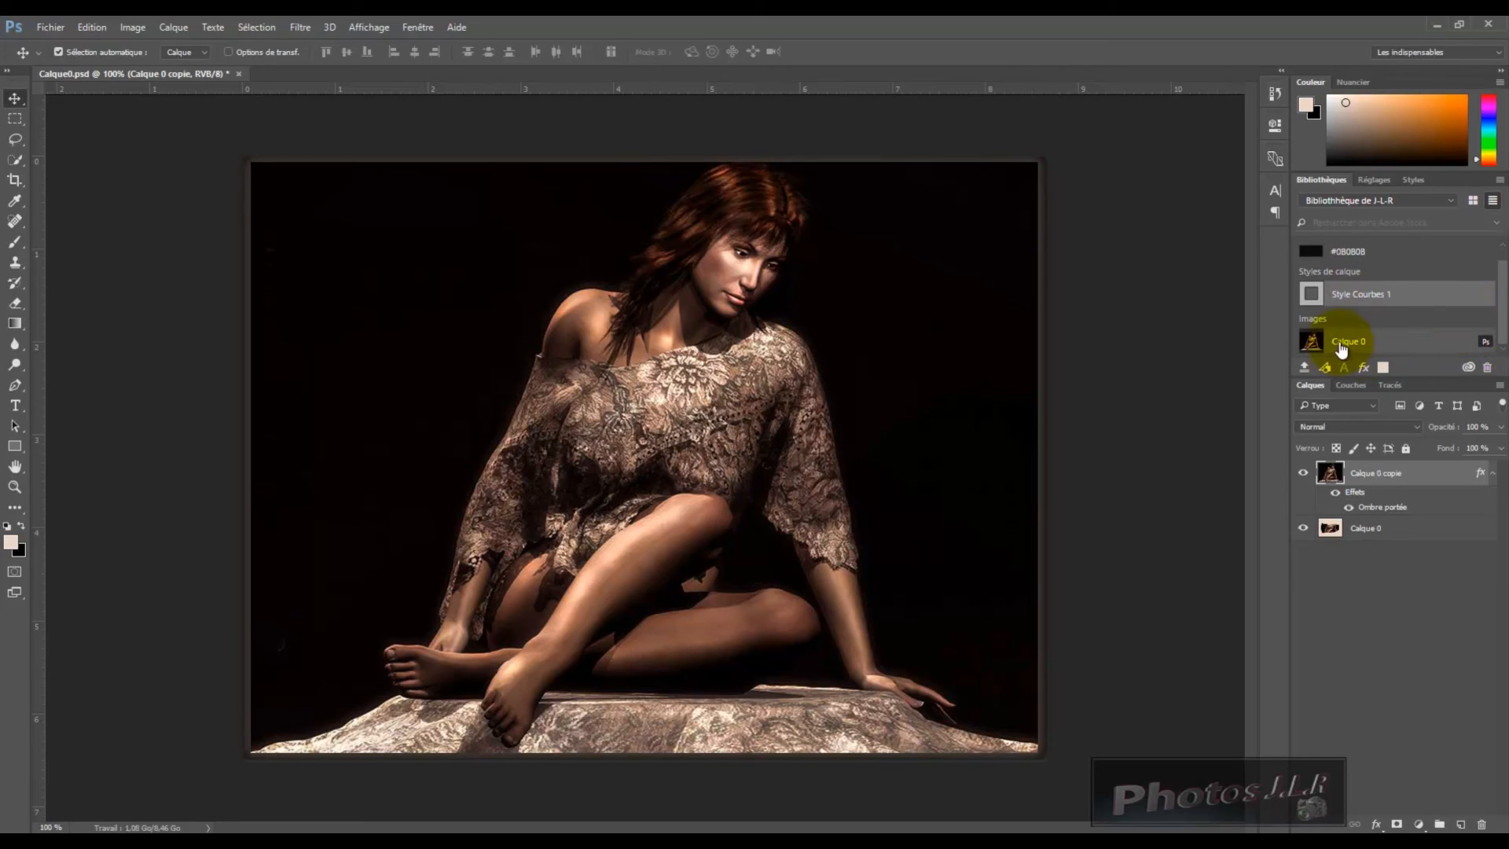